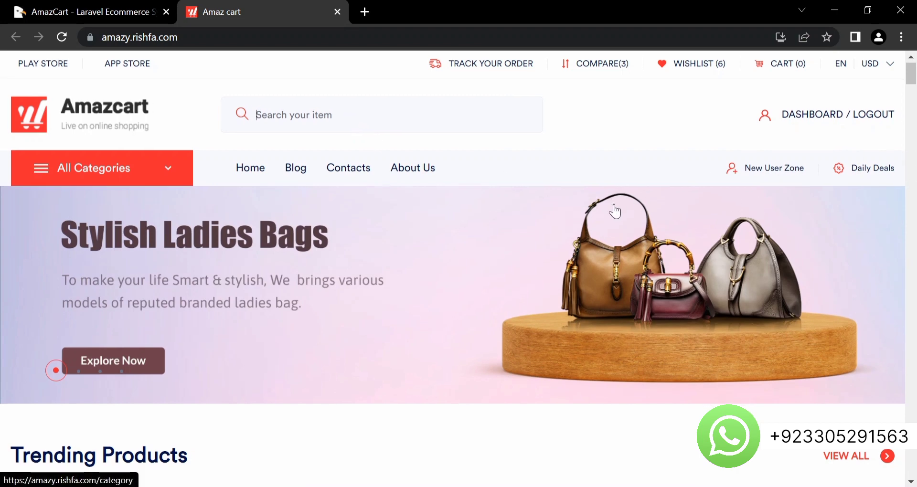
- Check the EN/USD language and currency options and browse down through the homepage sections
{"action": "left_click", "coordinate": [891, 66]}
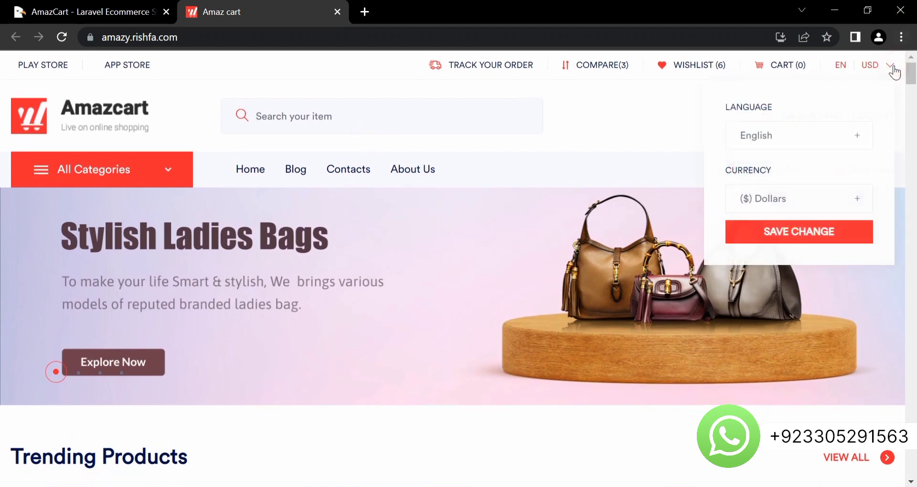
{"action": "left_click", "coordinate": [892, 69]}
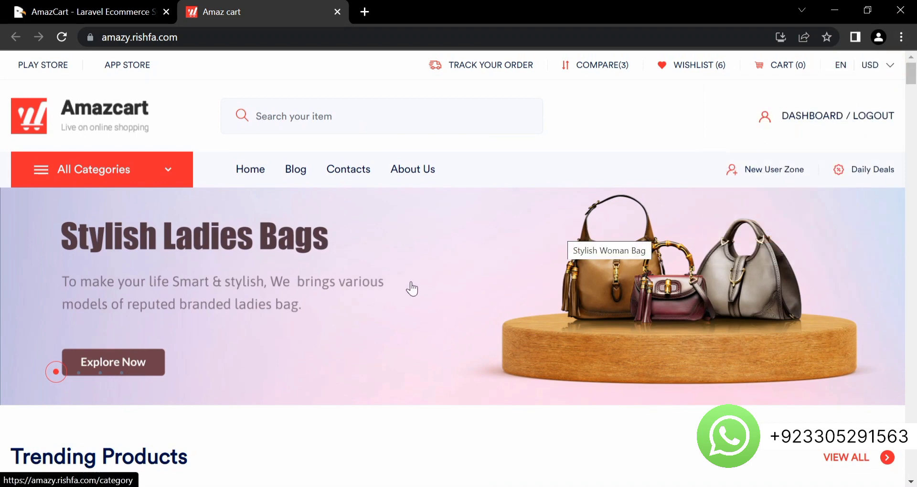
{"action": "scroll", "coordinate": [410, 285], "scroll_direction": "down", "scroll_amount": 3}
{"action": "scroll", "coordinate": [411, 286], "scroll_direction": "down", "scroll_amount": 6}
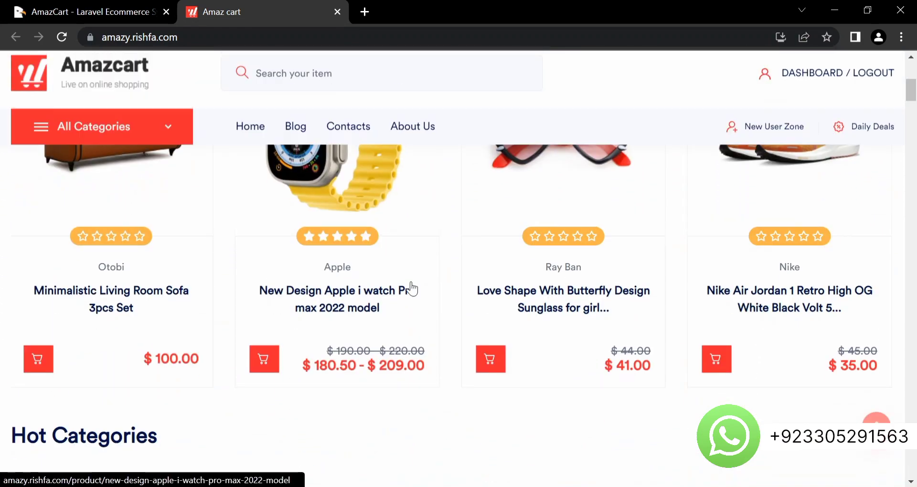
{"action": "scroll", "coordinate": [411, 287], "scroll_direction": "up", "scroll_amount": 6}
{"action": "scroll", "coordinate": [411, 286], "scroll_direction": "down", "scroll_amount": 5}
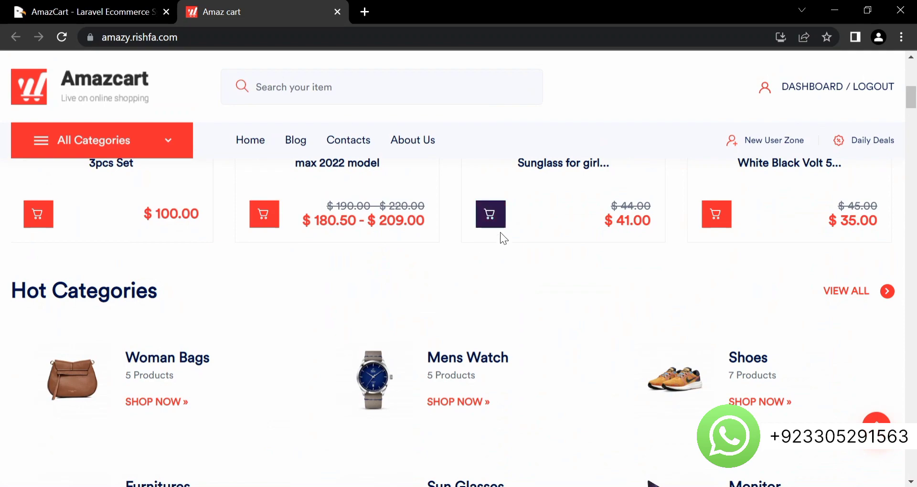
{"action": "scroll", "coordinate": [502, 237], "scroll_direction": "down", "scroll_amount": 9}
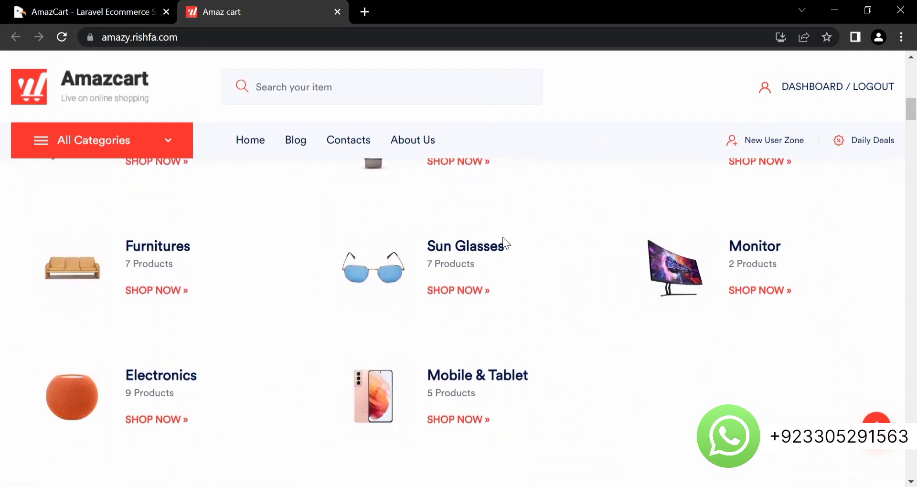
{"action": "scroll", "coordinate": [503, 241], "scroll_direction": "down", "scroll_amount": 12}
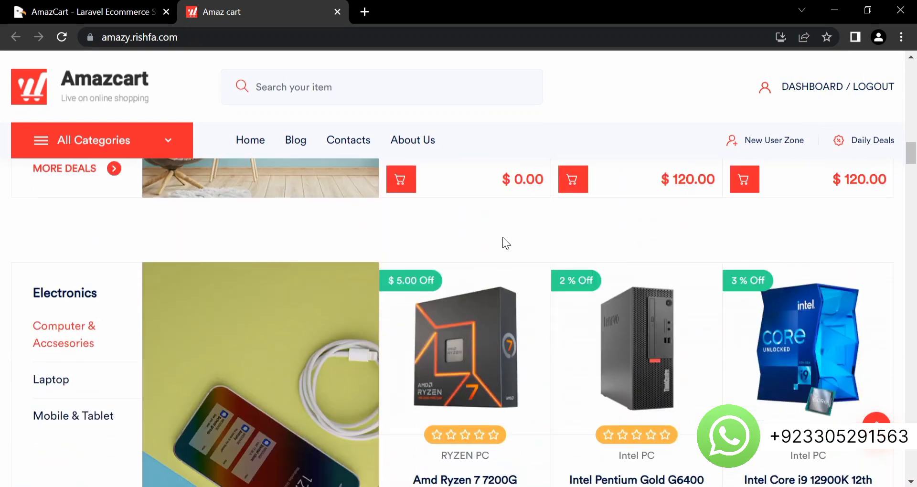
{"action": "scroll", "coordinate": [503, 239], "scroll_direction": "down", "scroll_amount": 12}
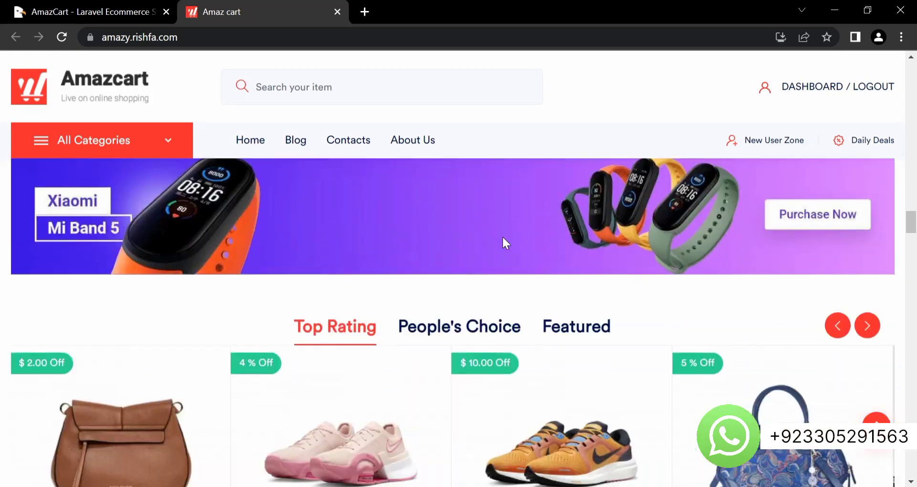
{"action": "scroll", "coordinate": [503, 245], "scroll_direction": "down", "scroll_amount": 12}
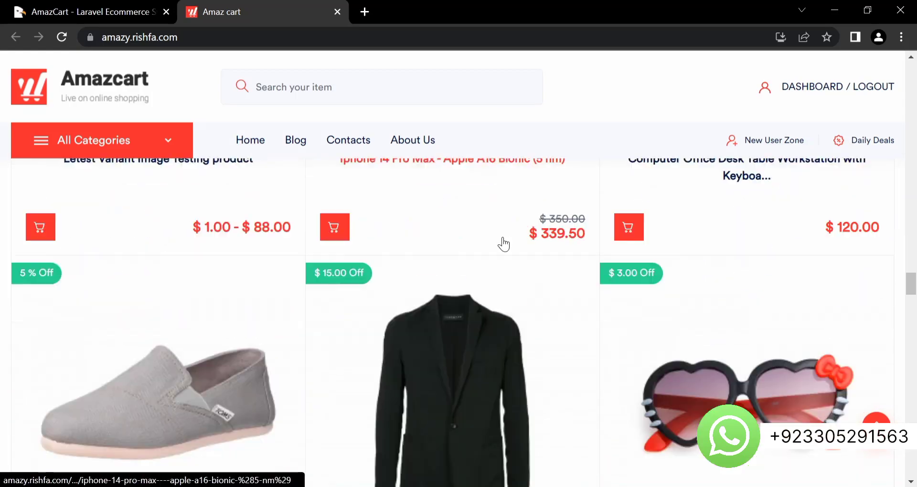
{"action": "scroll", "coordinate": [503, 244], "scroll_direction": "down", "scroll_amount": 15}
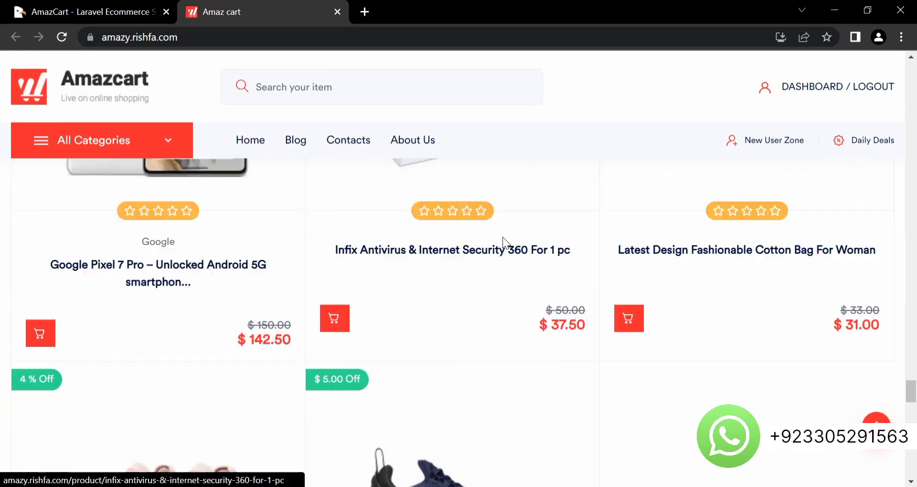
{"action": "scroll", "coordinate": [503, 237], "scroll_direction": "down", "scroll_amount": 15}
- Scroll back up and open the store's Blog in a new tab
{"action": "scroll", "coordinate": [502, 237], "scroll_direction": "up", "scroll_amount": 8}
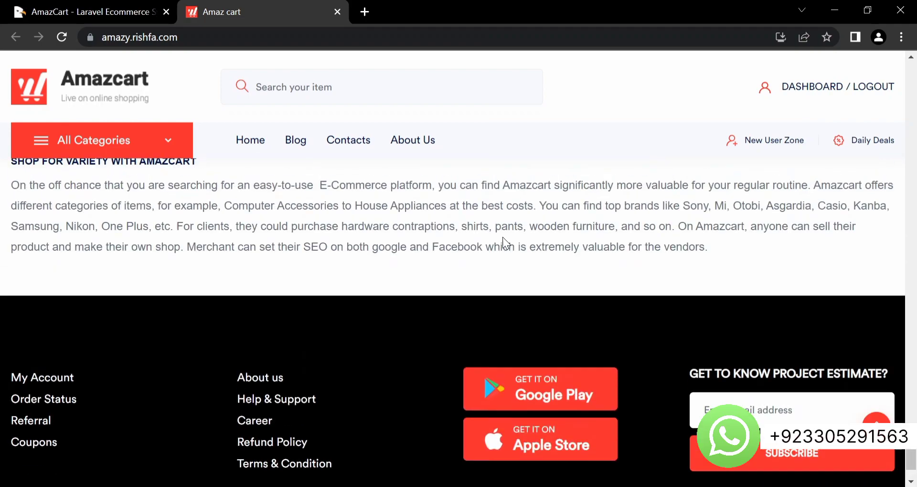
{"action": "scroll", "coordinate": [502, 238], "scroll_direction": "up", "scroll_amount": 15}
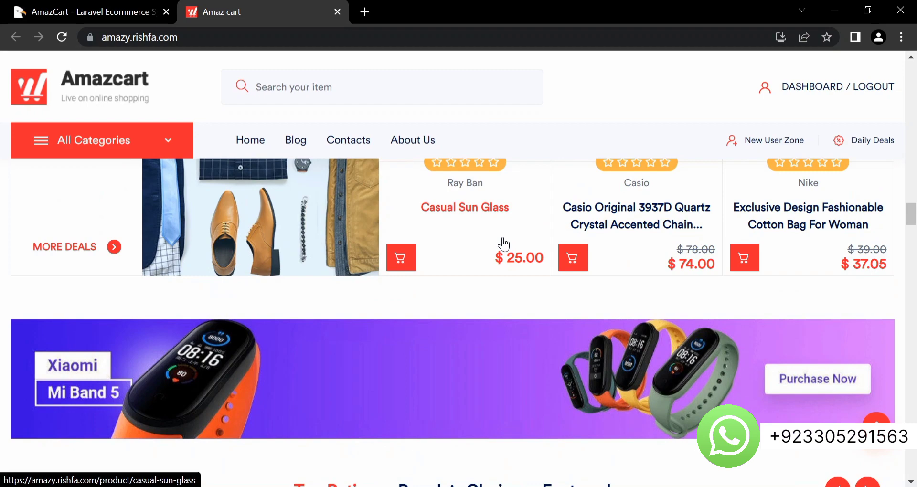
{"action": "scroll", "coordinate": [322, 139], "scroll_direction": "up", "scroll_amount": 5}
{"action": "left_click", "coordinate": [296, 141]}
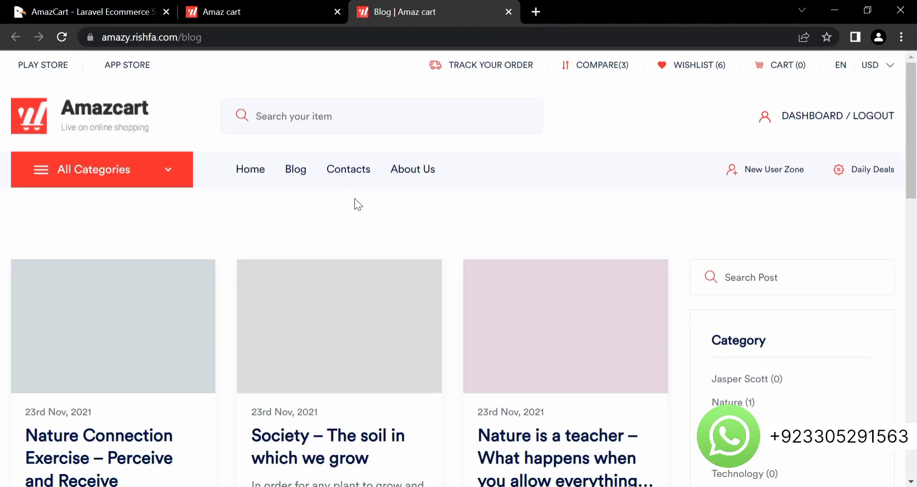
- Open the Contacts page in a new tab and look over its contact form
{"action": "scroll", "coordinate": [411, 230], "scroll_direction": "down", "scroll_amount": 10}
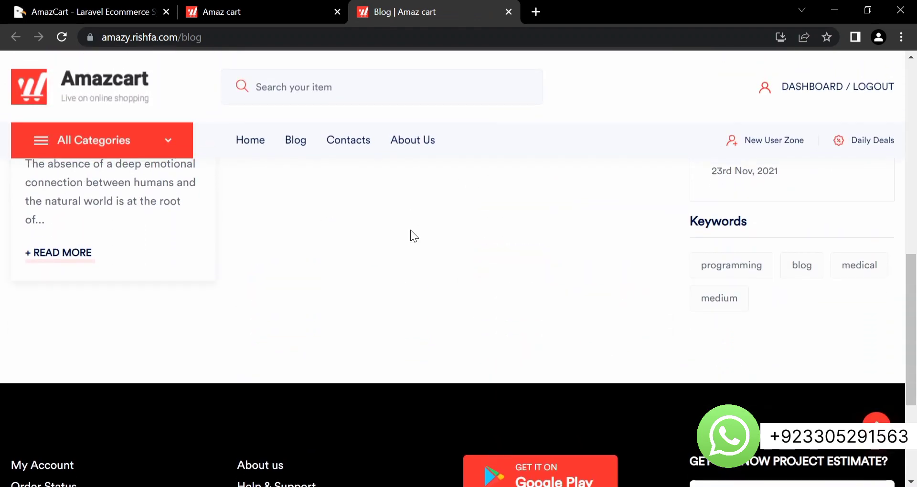
{"action": "left_click", "coordinate": [344, 139]}
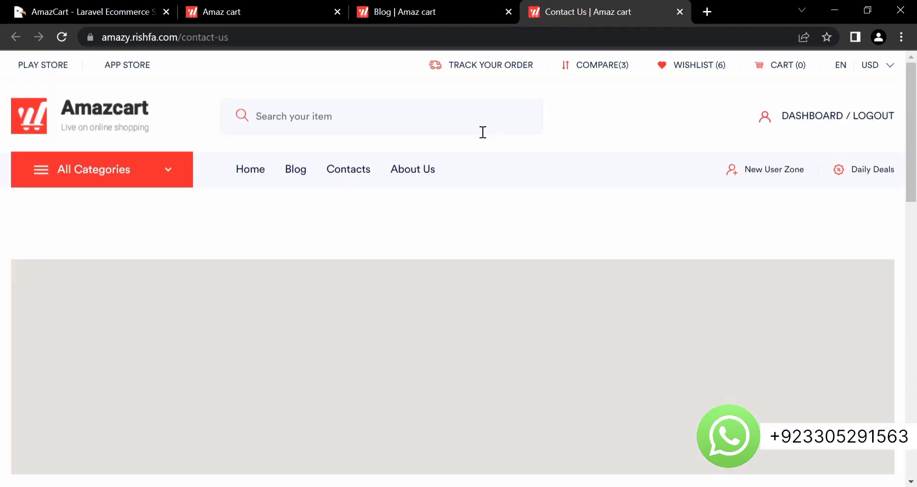
{"action": "scroll", "coordinate": [403, 266], "scroll_direction": "down", "scroll_amount": 10}
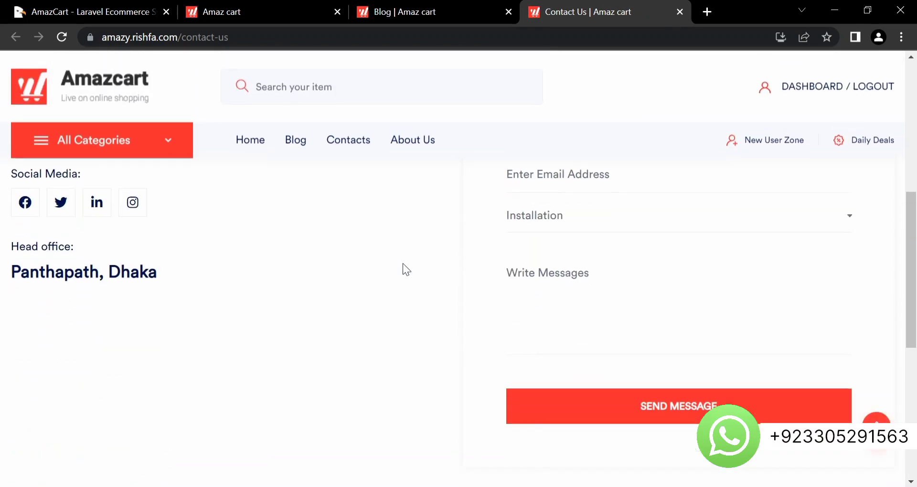
{"action": "scroll", "coordinate": [402, 265], "scroll_direction": "up", "scroll_amount": 6}
{"action": "scroll", "coordinate": [405, 270], "scroll_direction": "down", "scroll_amount": 7}
{"action": "scroll", "coordinate": [406, 270], "scroll_direction": "up", "scroll_amount": 2}
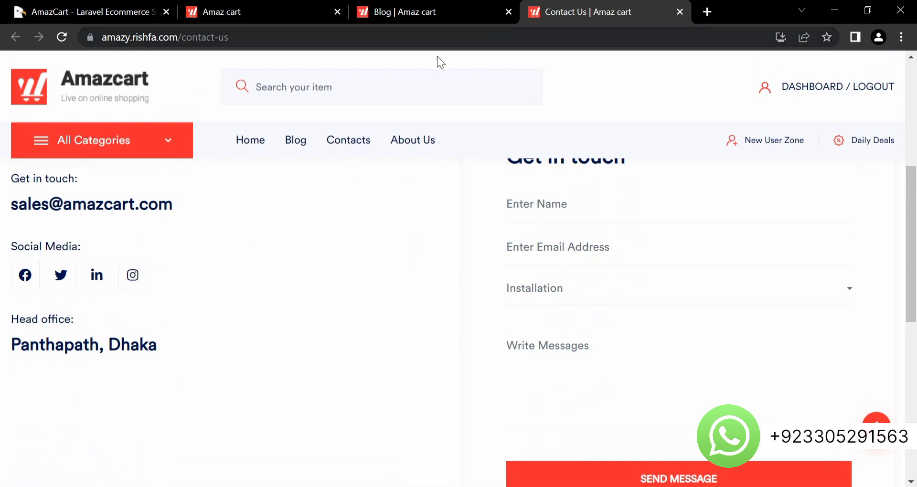
- Open About Us, read it down to the footer, then open Home in a new tab
{"action": "left_click", "coordinate": [409, 140]}
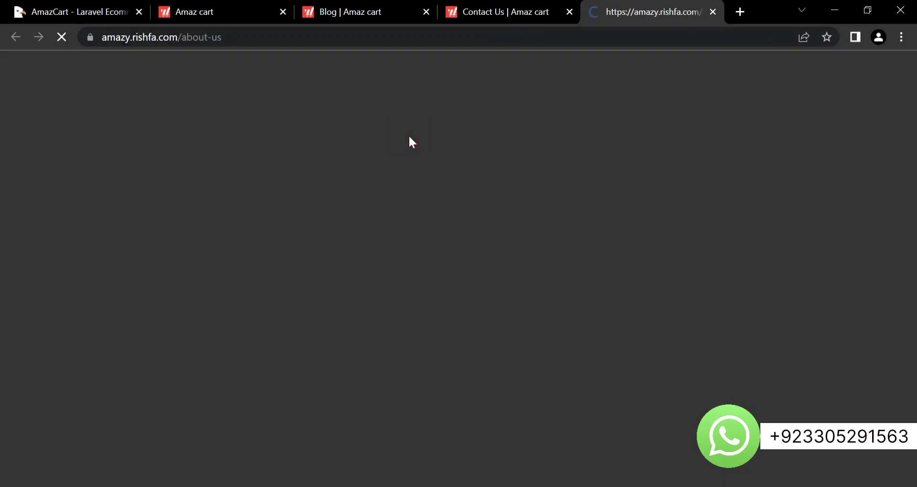
{"action": "scroll", "coordinate": [419, 200], "scroll_direction": "down", "scroll_amount": 1}
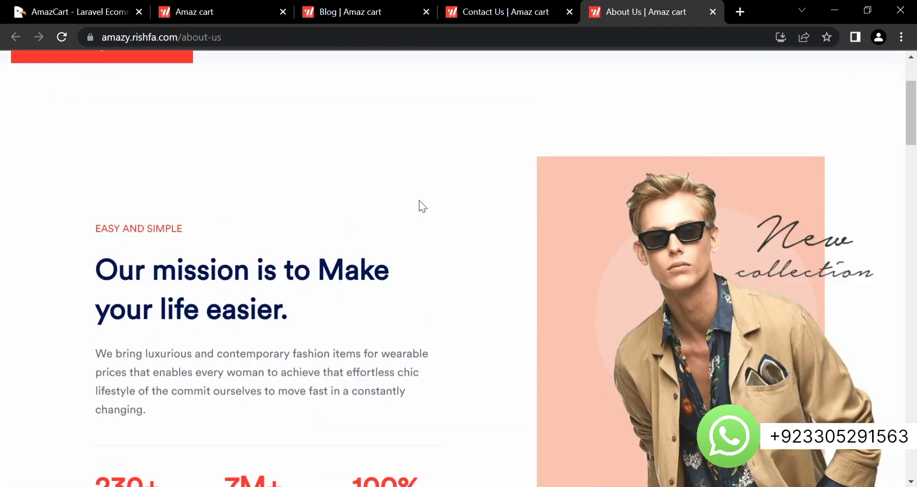
{"action": "scroll", "coordinate": [419, 200], "scroll_direction": "down", "scroll_amount": 15}
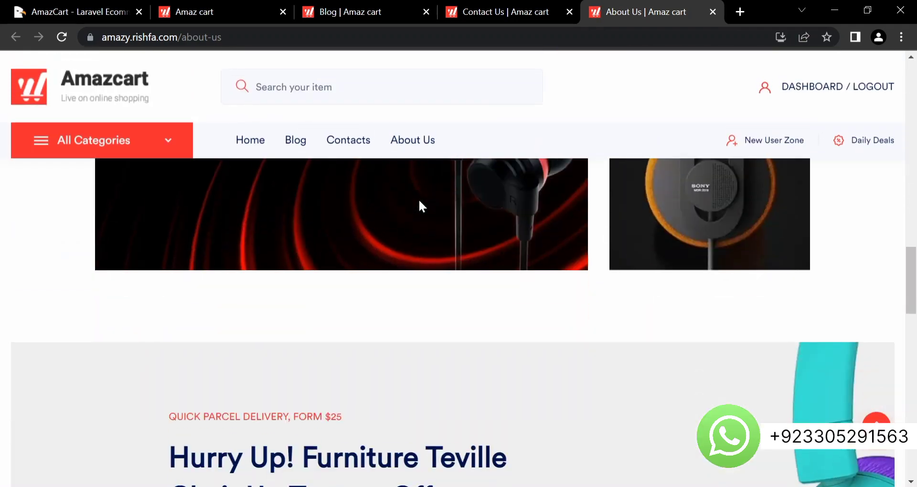
{"action": "scroll", "coordinate": [418, 206], "scroll_direction": "down", "scroll_amount": 15}
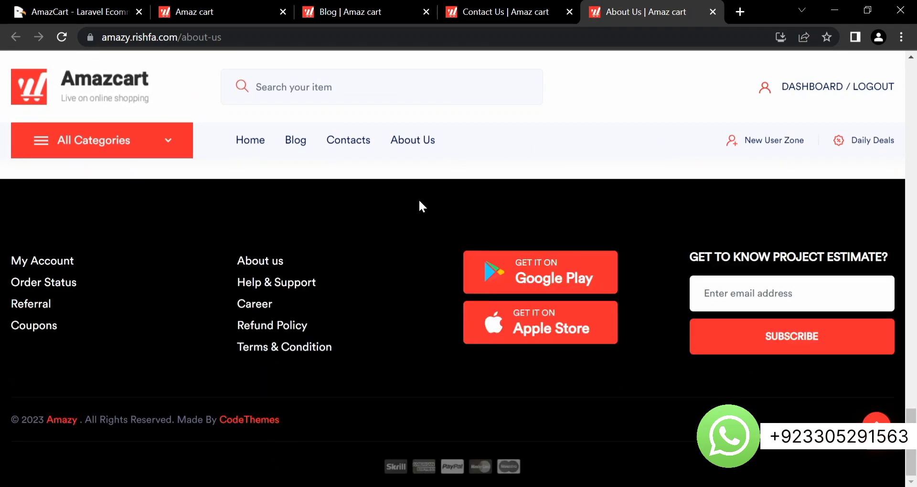
{"action": "key", "text": "Home"}
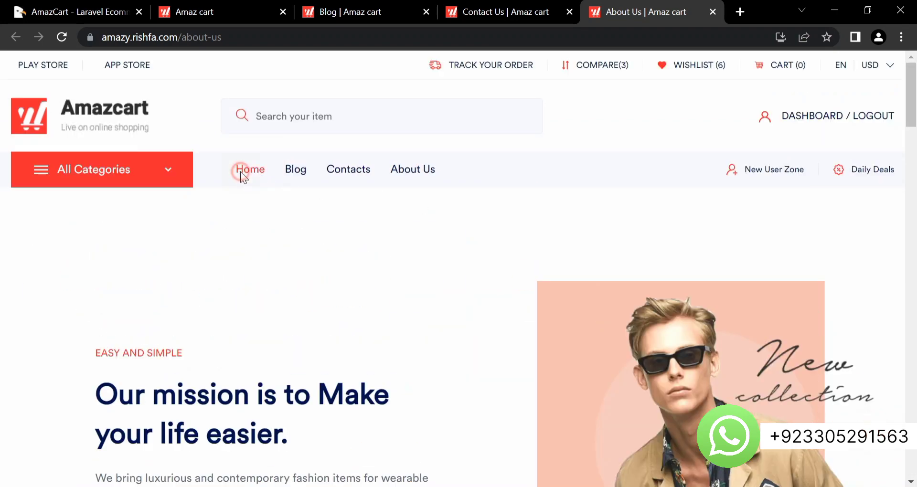
{"action": "left_click", "coordinate": [240, 172]}
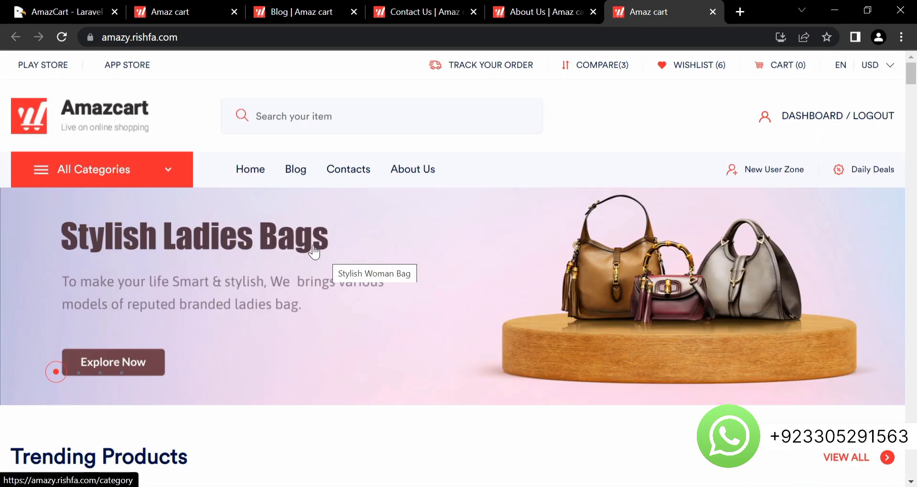
- Return to the CodeCanyon AmazCart page and examine its title and $39 regular license price
{"action": "left_click", "coordinate": [64, 13]}
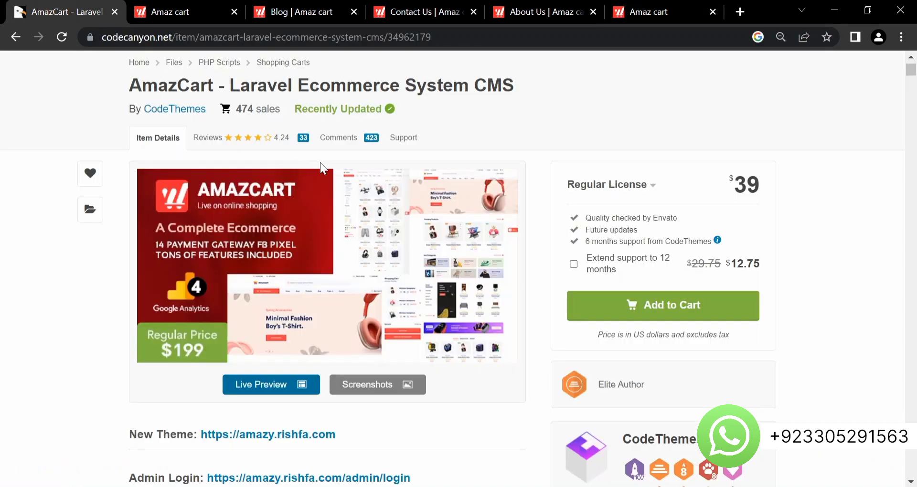
{"action": "left_click_drag", "start_coordinate": [530, 90], "coordinate": [194, 90]}
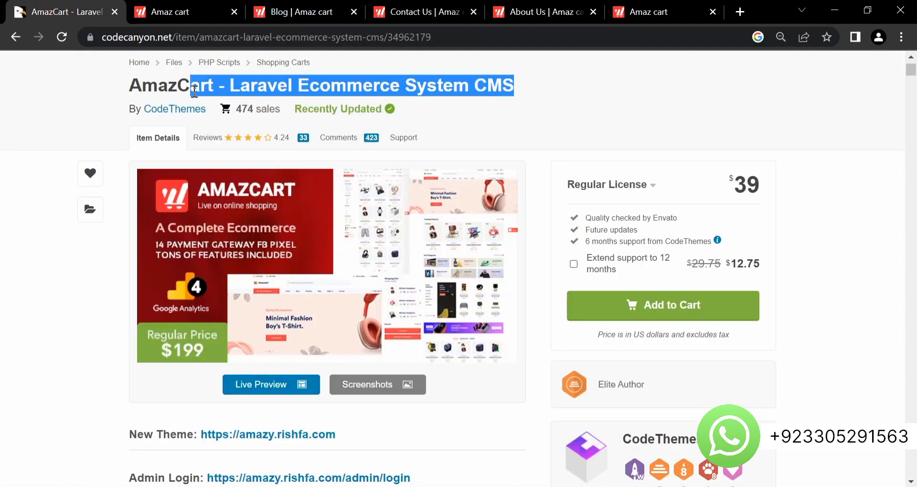
{"action": "left_click", "coordinate": [588, 94]}
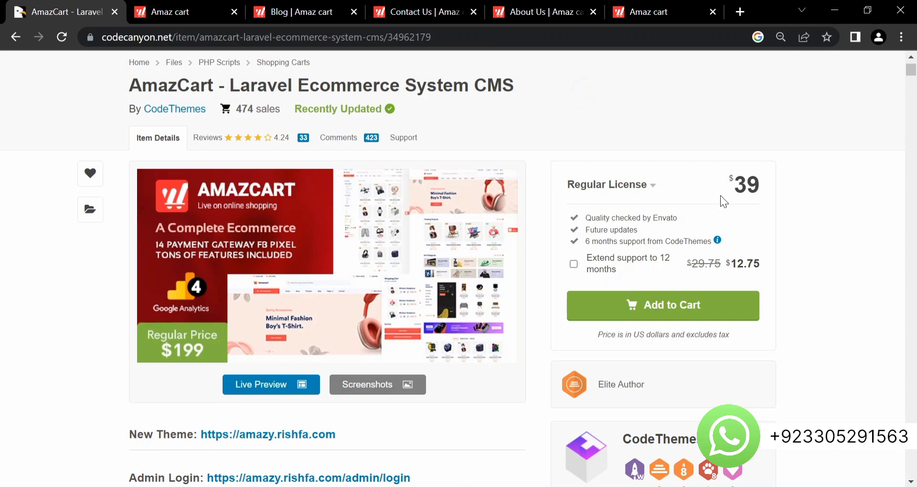
{"action": "left_click_drag", "start_coordinate": [720, 196], "coordinate": [760, 189]}
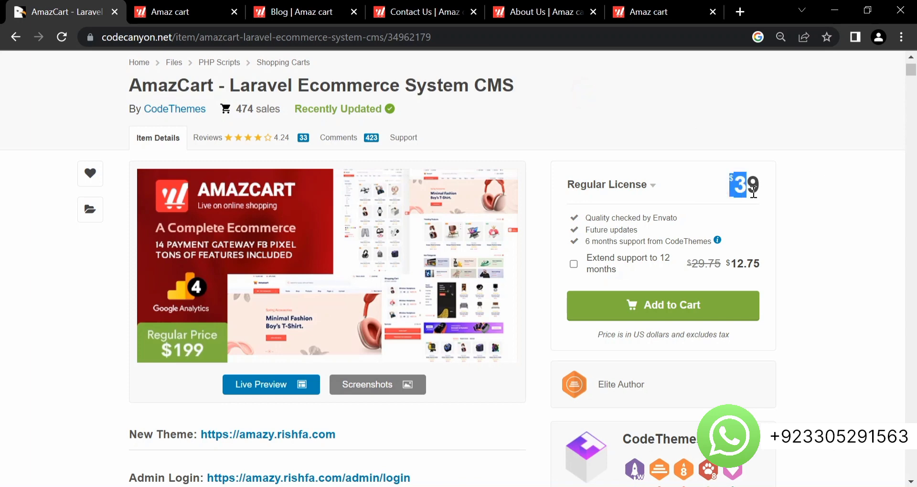
{"action": "left_click", "coordinate": [763, 265]}
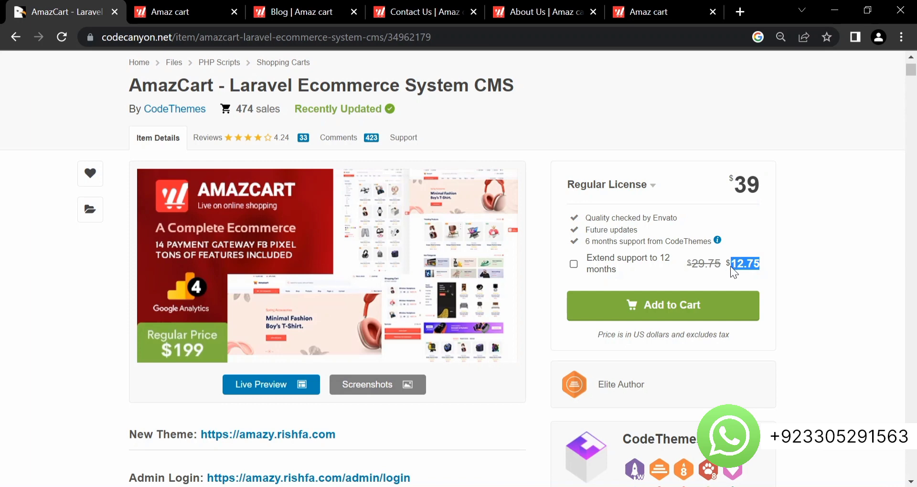
{"action": "left_click", "coordinate": [861, 263]}
{"action": "left_click_drag", "start_coordinate": [724, 189], "coordinate": [761, 190]}
{"action": "left_click", "coordinate": [809, 199]}
- Scroll through the paid add-on list and back up, then minimize the browser
{"action": "scroll", "coordinate": [510, 311], "scroll_direction": "down", "scroll_amount": 5}
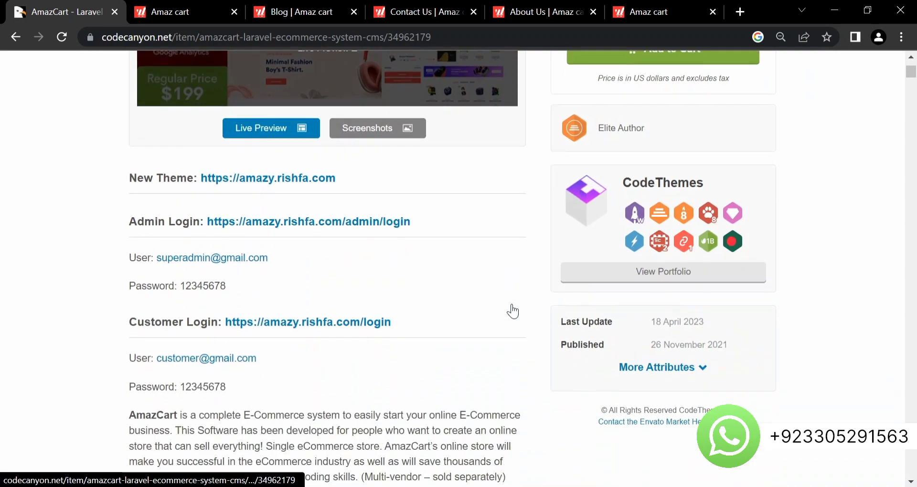
{"action": "scroll", "coordinate": [513, 310], "scroll_direction": "down", "scroll_amount": 15}
{"action": "scroll", "coordinate": [512, 311], "scroll_direction": "up", "scroll_amount": 8}
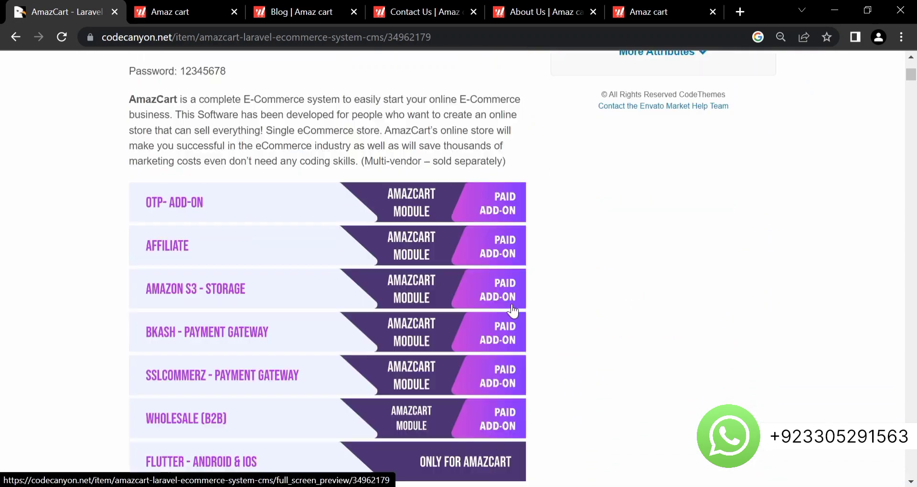
{"action": "scroll", "coordinate": [512, 311], "scroll_direction": "up", "scroll_amount": 8}
{"action": "scroll", "coordinate": [512, 311], "scroll_direction": "up", "scroll_amount": 3}
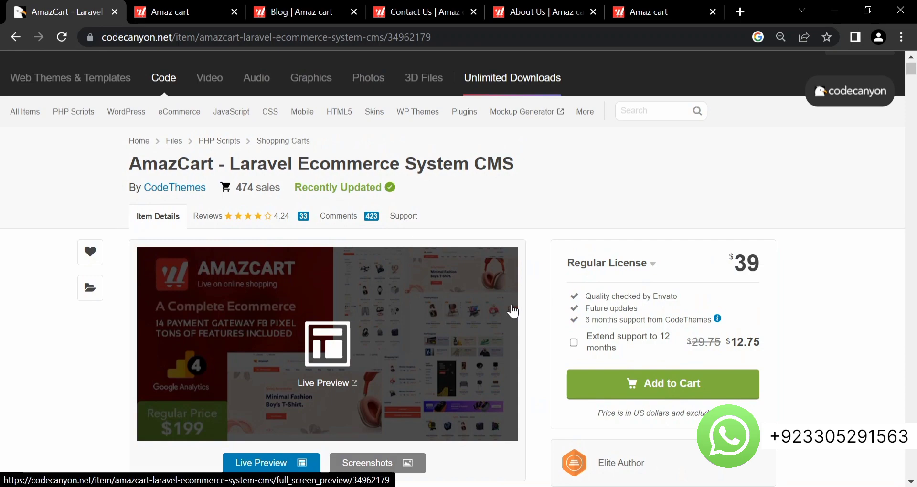
{"action": "left_click", "coordinate": [834, 10]}
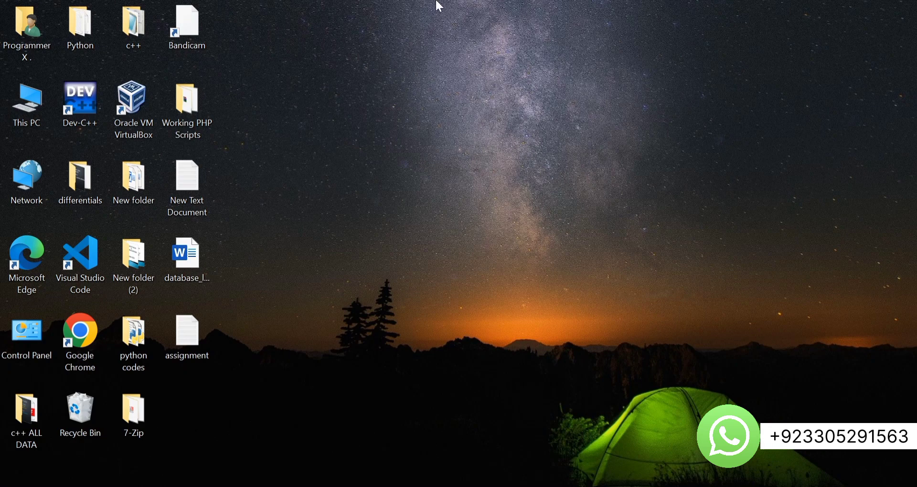
- Set the Working PHP Scripts folder aside and navigate to C:\xampp\htdocs
{"action": "double_click", "coordinate": [173, 131]}
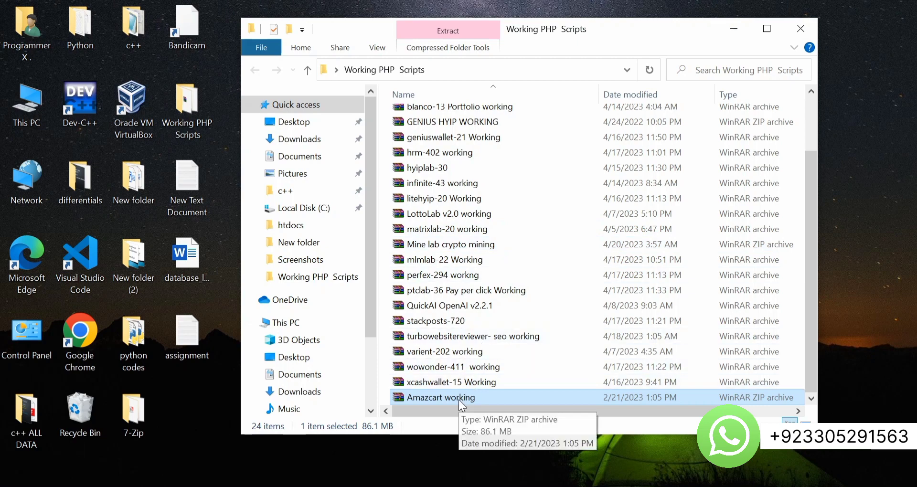
{"action": "left_click", "coordinate": [734, 29]}
{"action": "double_click", "coordinate": [37, 80]}
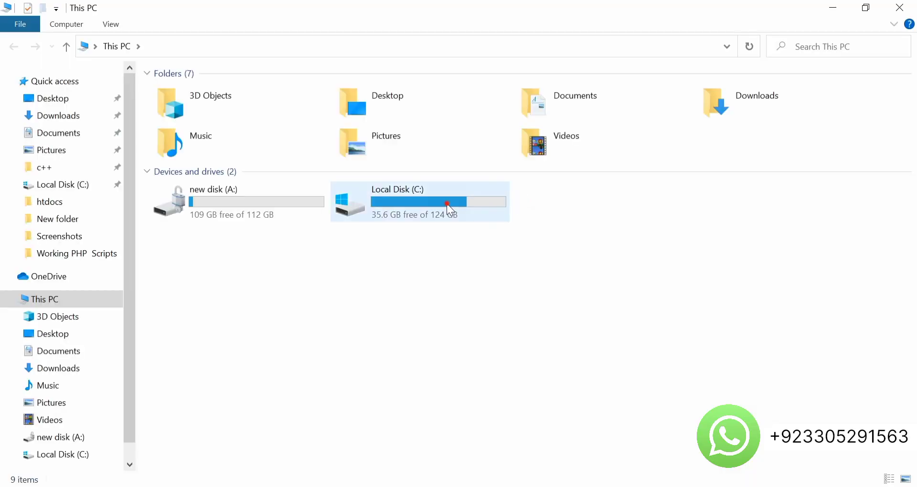
{"action": "double_click", "coordinate": [445, 204]}
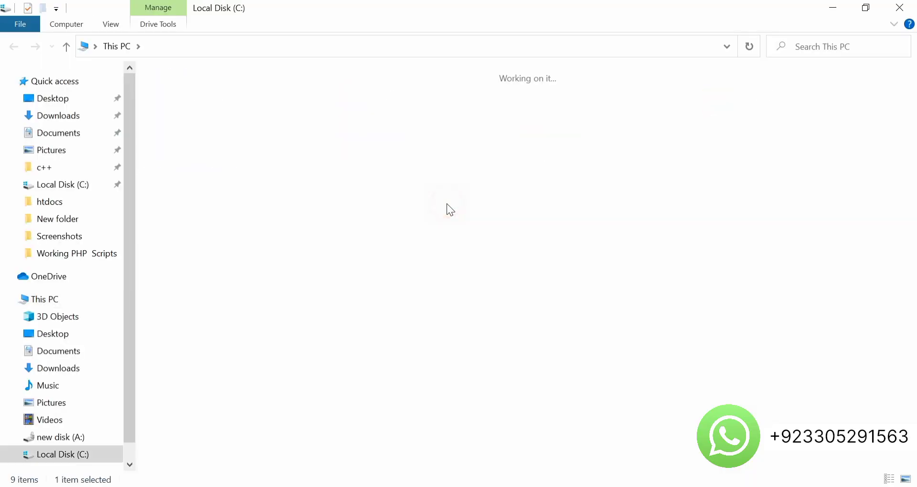
{"action": "double_click", "coordinate": [182, 142]}
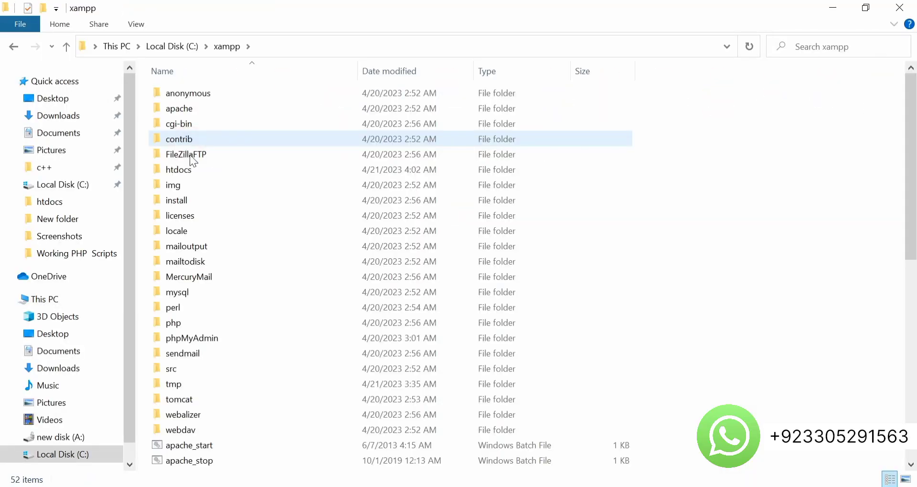
{"action": "double_click", "coordinate": [207, 171]}
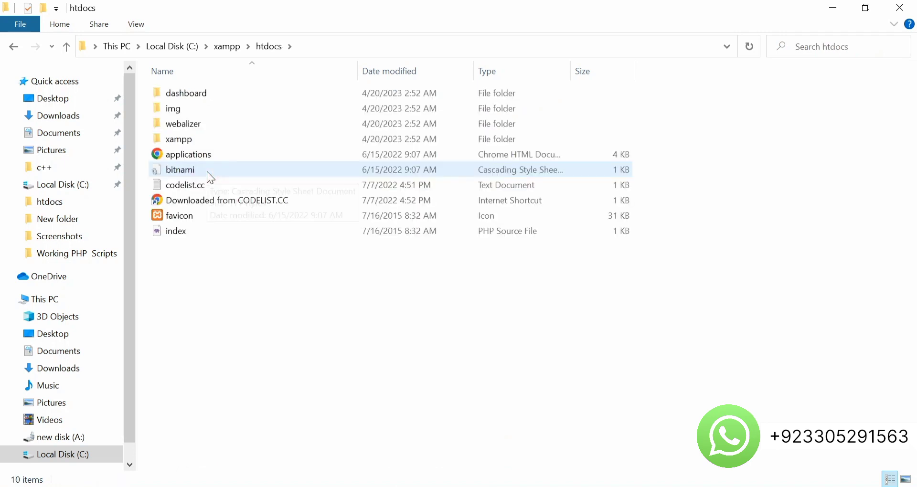
- Create a new folder named Amazcart in htdocs
{"action": "right_click", "coordinate": [183, 254]}
{"action": "mouse_move", "coordinate": [164, 432]}
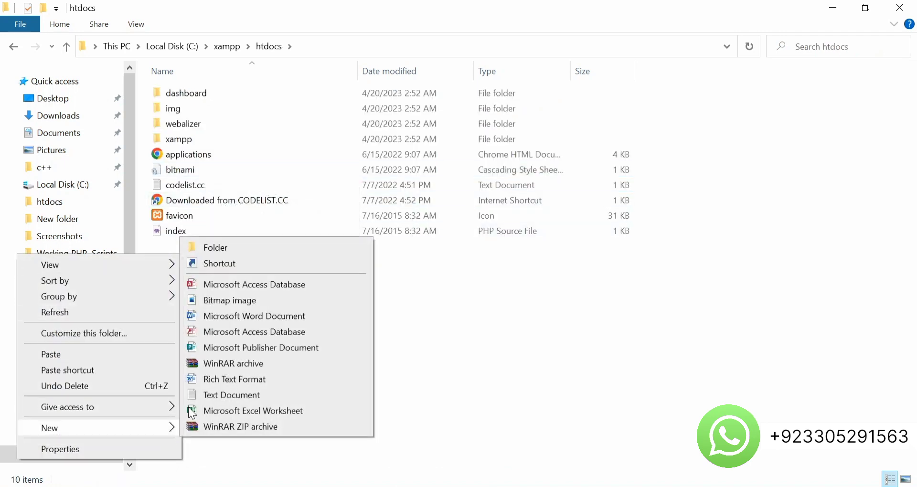
{"action": "left_click", "coordinate": [264, 246]}
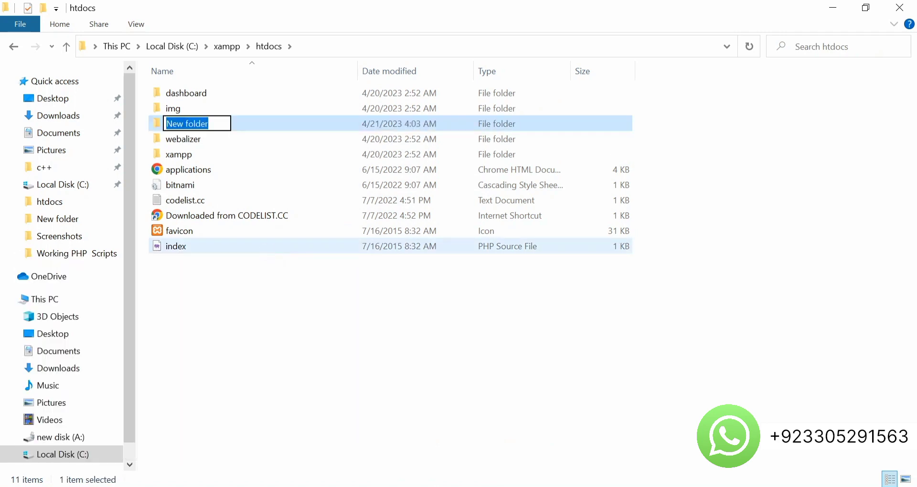
{"action": "type", "text": "Amaz car"}
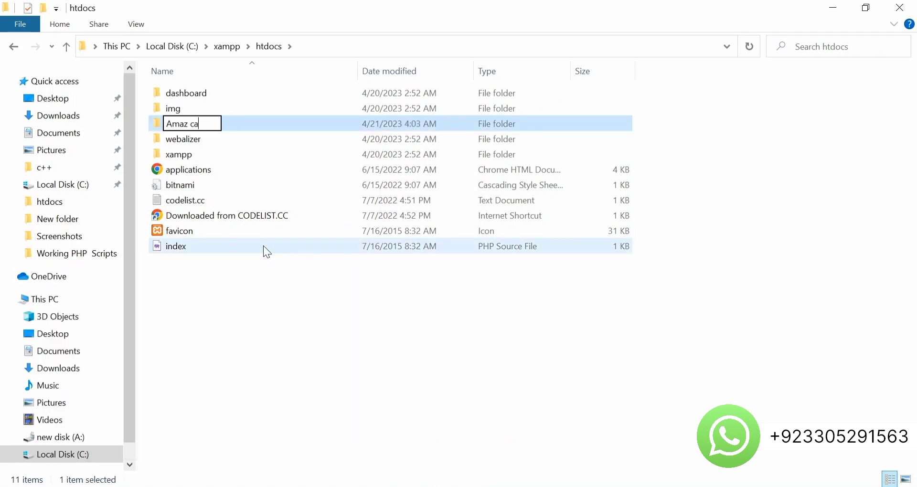
{"action": "key", "text": "BackSpace"}
{"action": "key", "text": "BackSpace"}
{"action": "key", "text": "BackSpace"}
{"action": "key", "text": "BackSpace"}
{"action": "type", "text": "cart"}
{"action": "key", "text": "Return"}
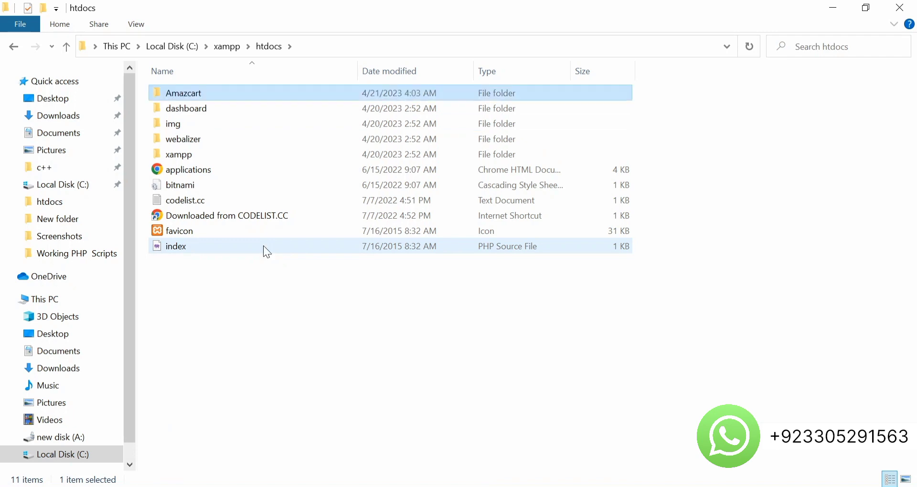
- Paste the Amazcart working ZIP into the Amazcart folder and extract it there
{"action": "double_click", "coordinate": [199, 93]}
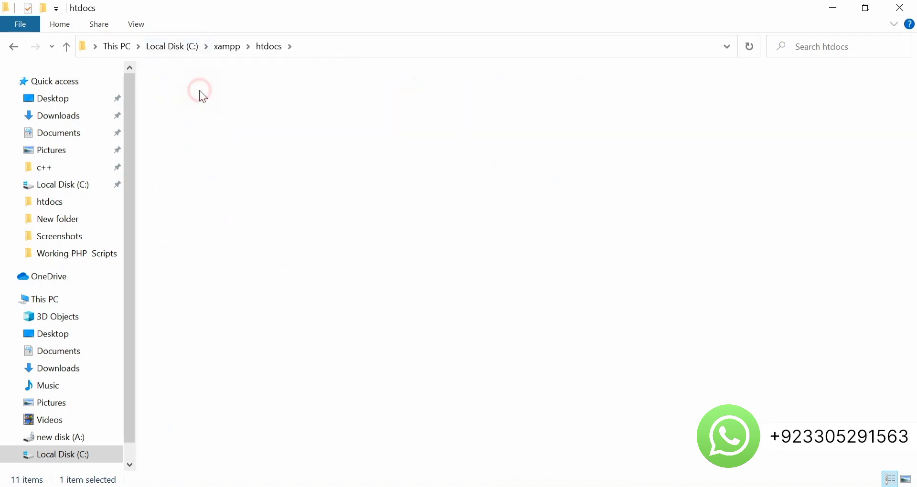
{"action": "key", "text": "ctrl+v"}
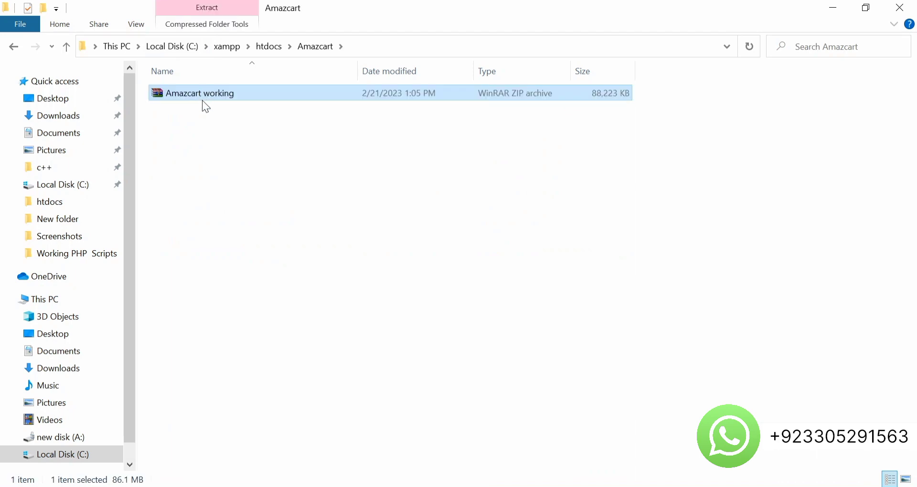
{"action": "double_click", "coordinate": [191, 97]}
{"action": "right_click", "coordinate": [191, 97]}
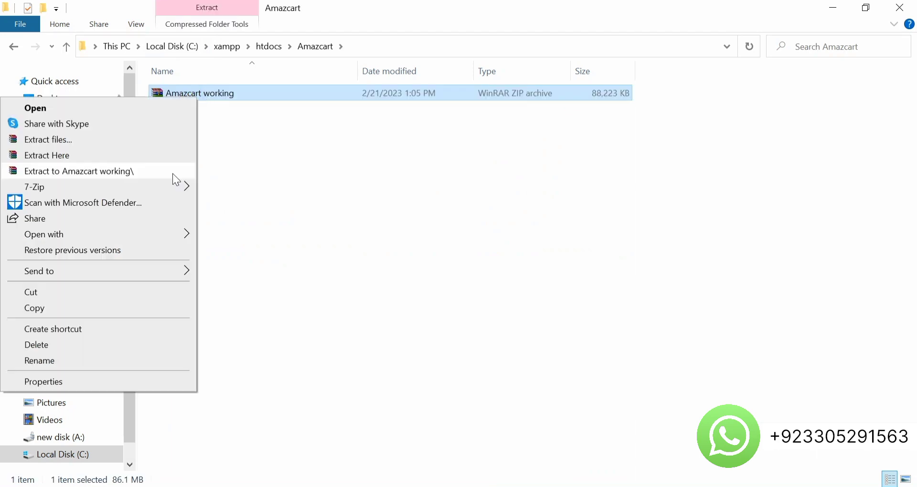
{"action": "left_click", "coordinate": [138, 157]}
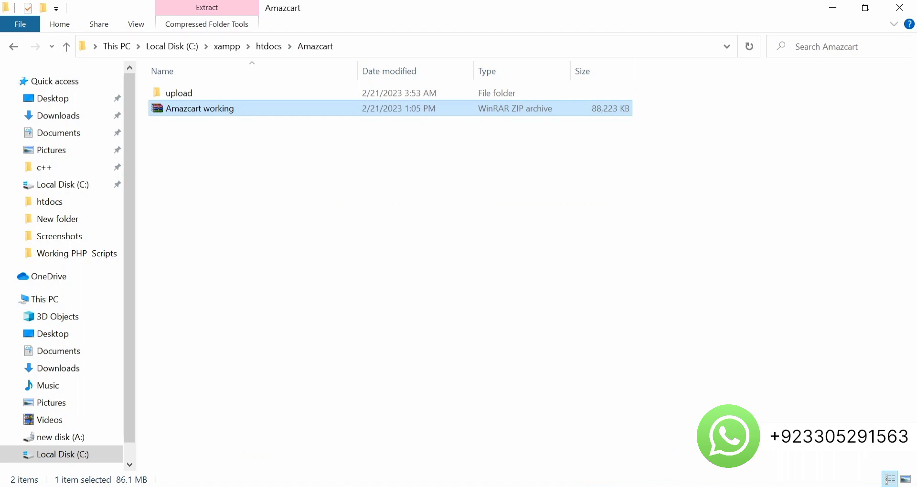
- Check the extracted upload folder, return to htdocs, and minimize File Explorer
{"action": "double_click", "coordinate": [183, 97]}
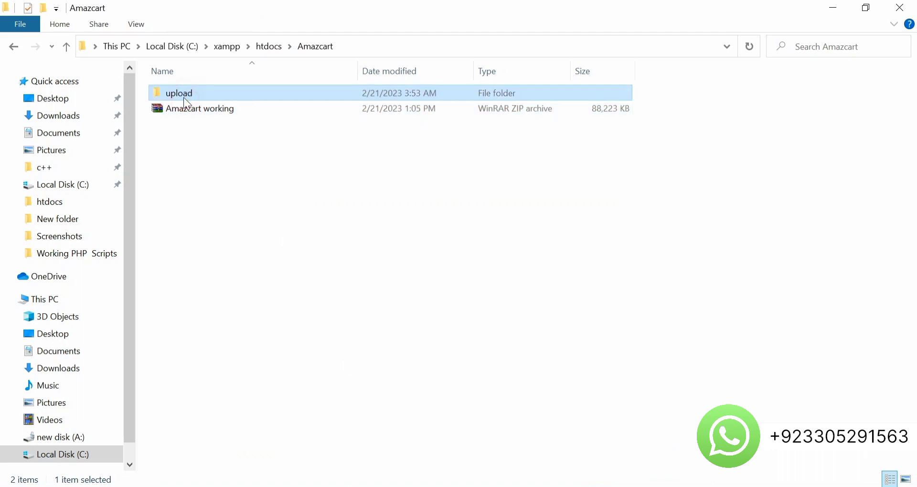
{"action": "left_click", "coordinate": [11, 46]}
{"action": "left_click", "coordinate": [10, 46]}
{"action": "right_click", "coordinate": [213, 94]}
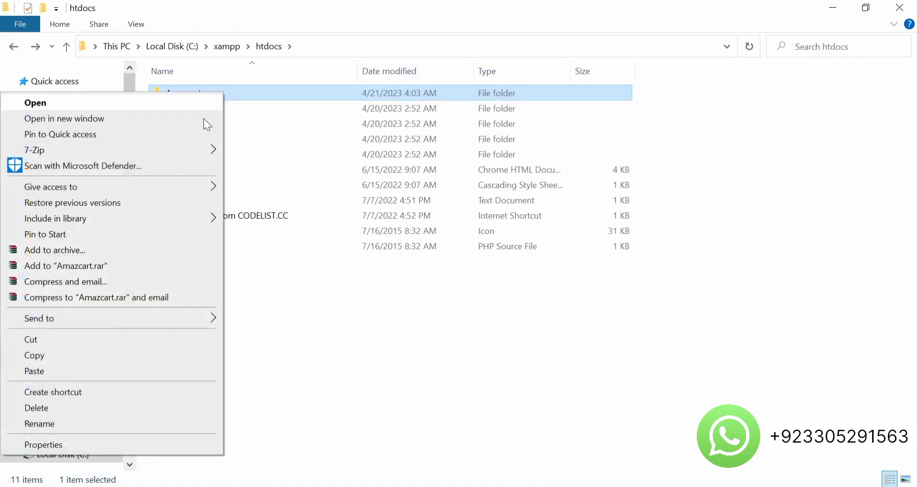
{"action": "left_click", "coordinate": [110, 423]}
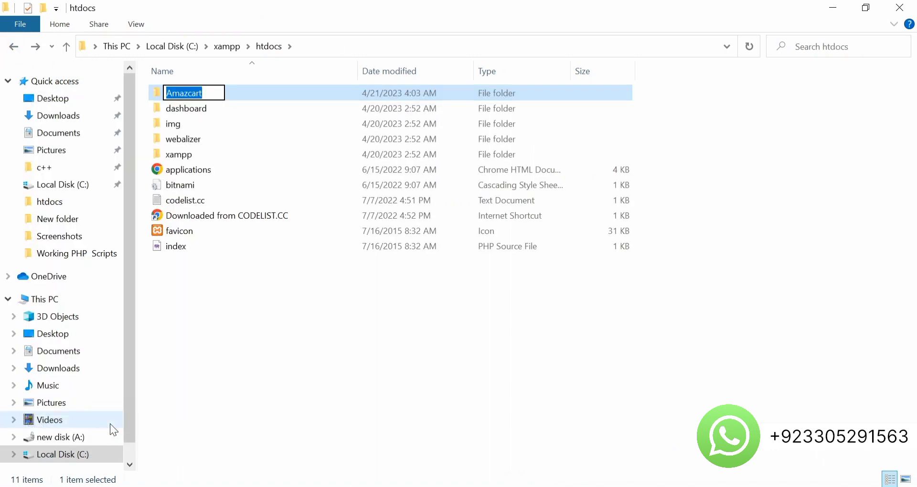
{"action": "left_click", "coordinate": [832, 7]}
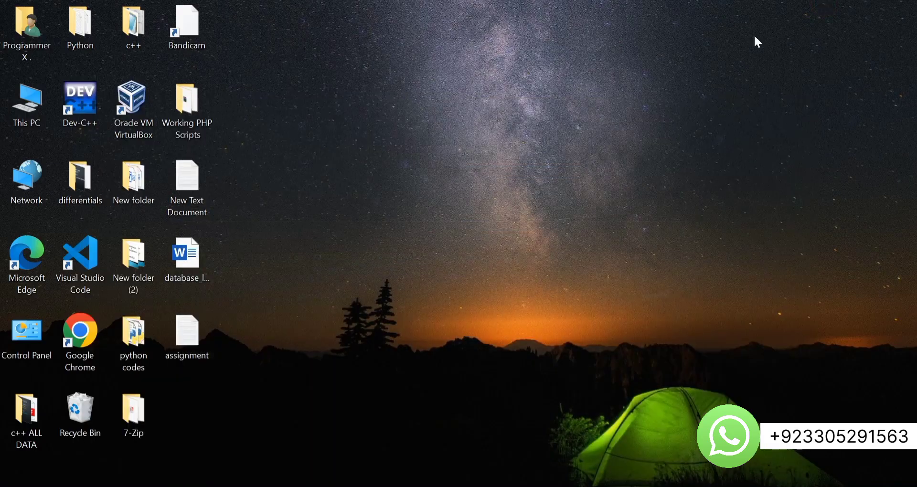
- Launch Chrome maximized and load localhost/Amazcart/
{"action": "double_click", "coordinate": [79, 339]}
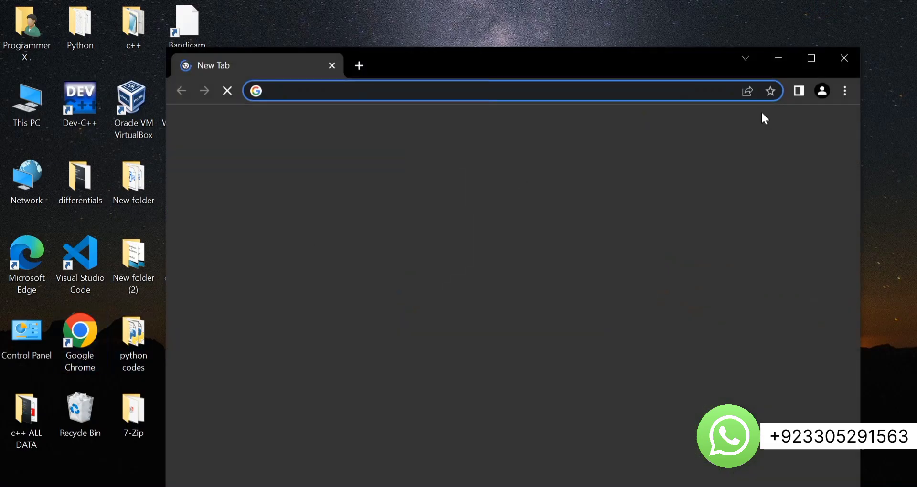
{"action": "left_click", "coordinate": [821, 65]}
{"action": "type", "text": "localhost/phpmyadmin/"}
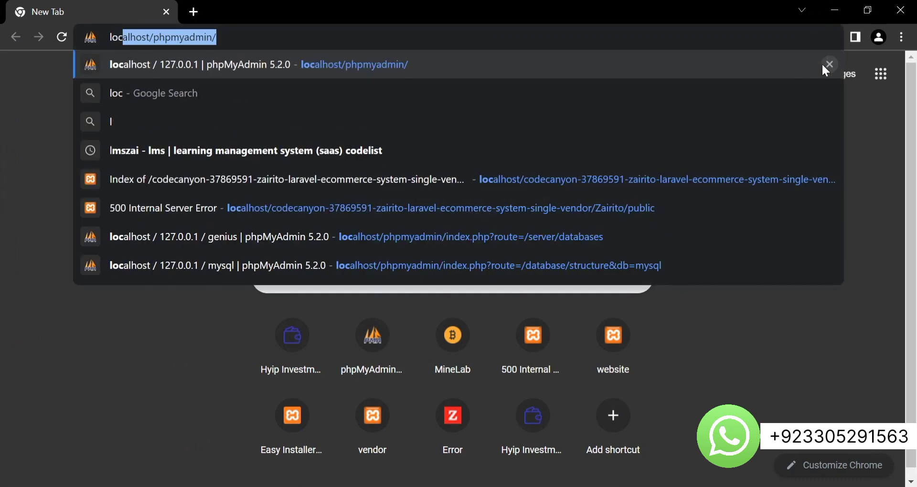
{"action": "left_click", "coordinate": [213, 36]}
{"action": "key", "text": "BackSpace"}
{"action": "key", "text": "BackSpace"}
{"action": "key", "text": "BackSpace"}
{"action": "key", "text": "BackSpace"}
{"action": "key", "text": "BackSpace"}
{"action": "key", "text": "BackSpace"}
{"action": "key", "text": "BackSpace"}
{"action": "key", "text": "BackSpace"}
{"action": "key", "text": "BackSpace"}
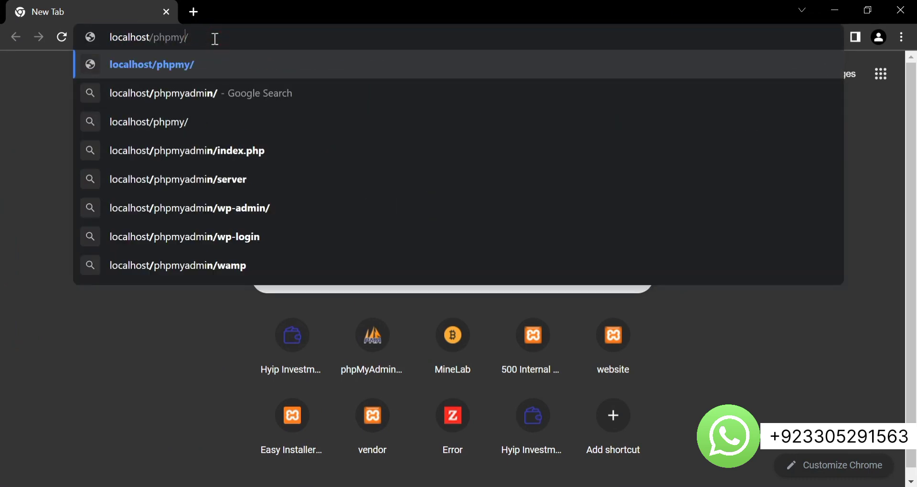
{"action": "key", "text": "BackSpace"}
{"action": "key", "text": "BackSpace"}
{"action": "type", "text": "am"}
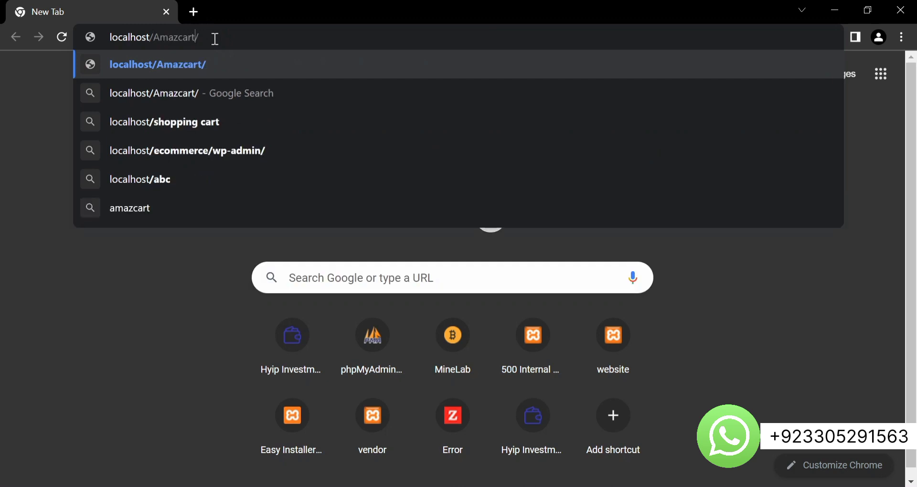
{"action": "key", "text": "Return"}
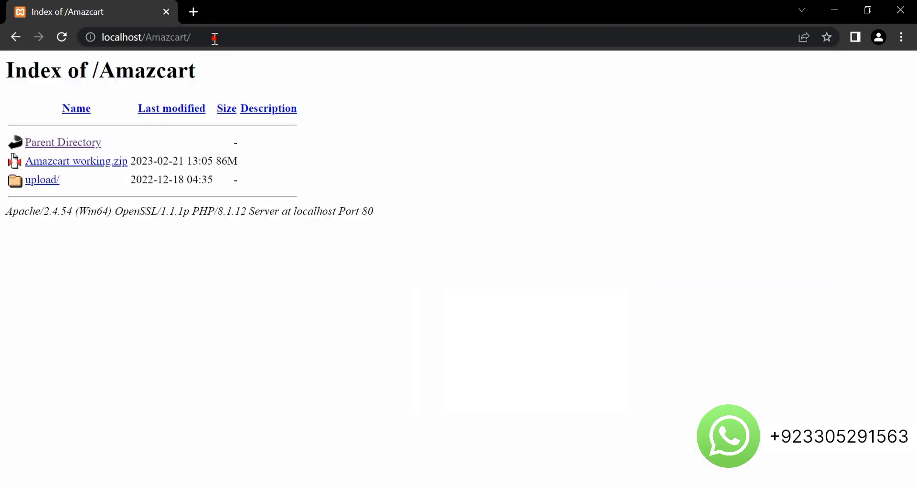
- Try localhost/Amazcart/uploads, go back to the Amazcart listing, and open the upload folder
{"action": "left_click", "coordinate": [214, 38]}
{"action": "left_click", "coordinate": [214, 38]}
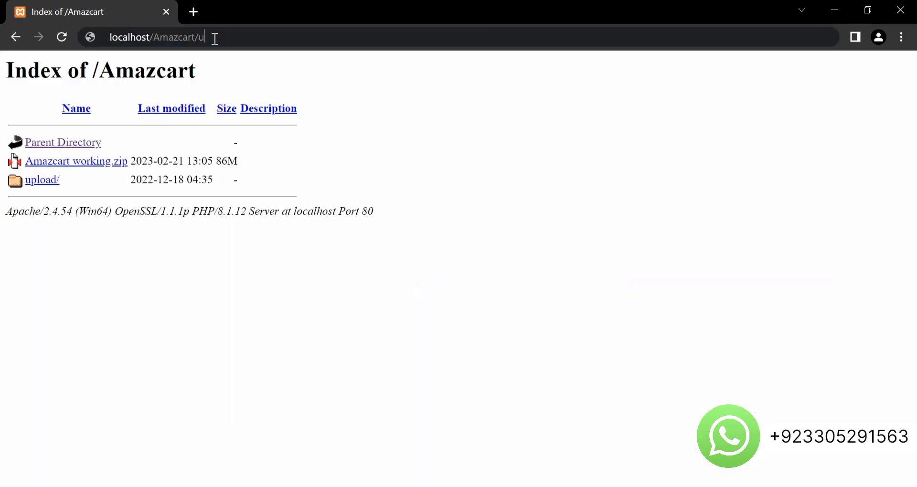
{"action": "type", "text": "uploads"}
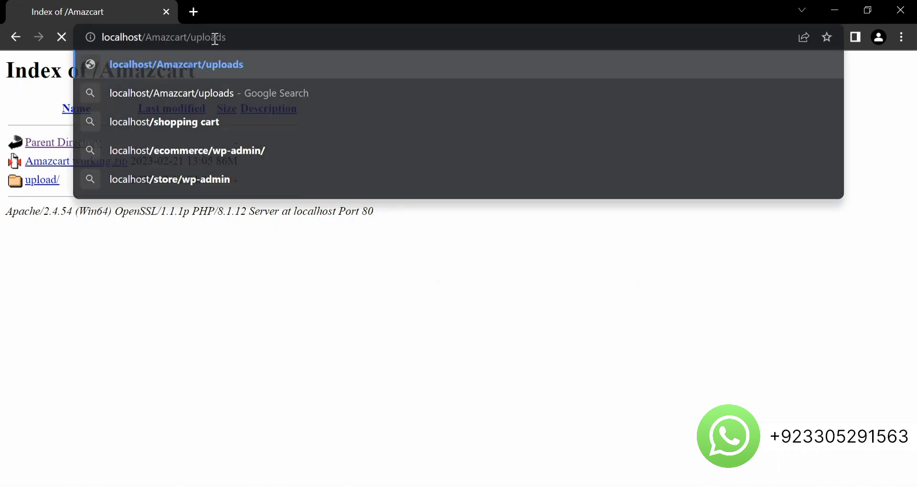
{"action": "key", "text": "Return"}
{"action": "left_click", "coordinate": [241, 38]}
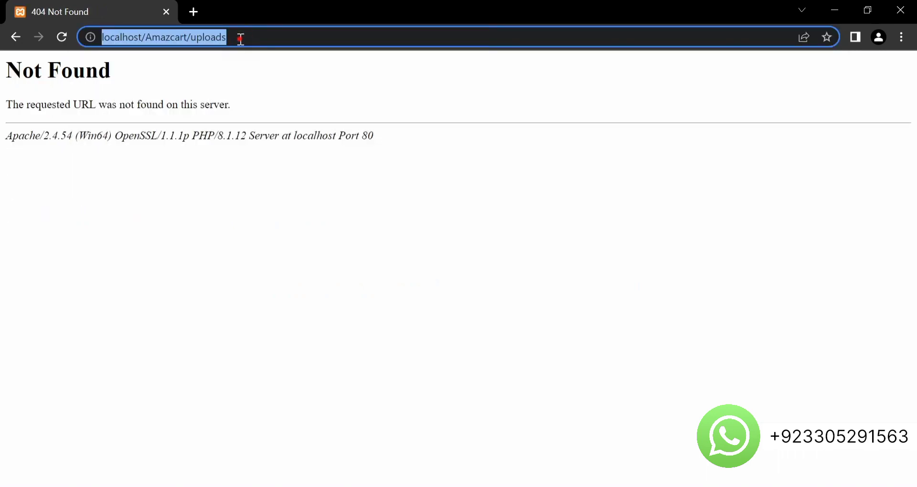
{"action": "left_click", "coordinate": [240, 37]}
{"action": "key", "text": "BackSpace"}
{"action": "key", "text": "BackSpace"}
{"action": "key", "text": "BackSpace"}
{"action": "key", "text": "BackSpace"}
{"action": "key", "text": "BackSpace"}
{"action": "key", "text": "BackSpace"}
{"action": "key", "text": "BackSpace"}
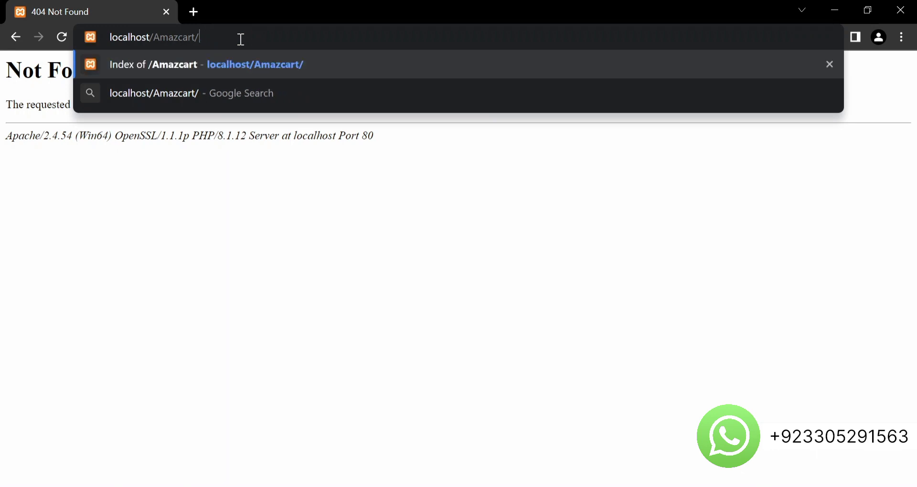
{"action": "key", "text": "Return"}
{"action": "left_click", "coordinate": [50, 180]}
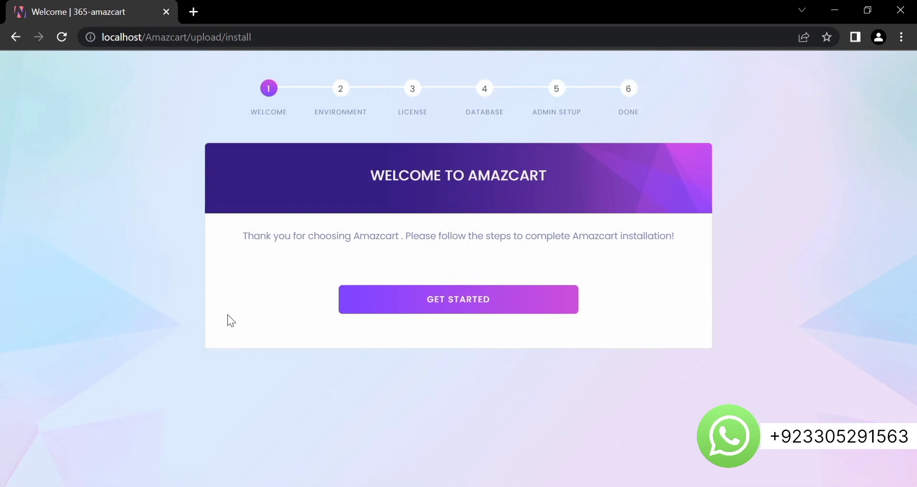
- Start the installer with GET STARTED, review the all-passing server and folder requirements, and continue
{"action": "left_click", "coordinate": [457, 312]}
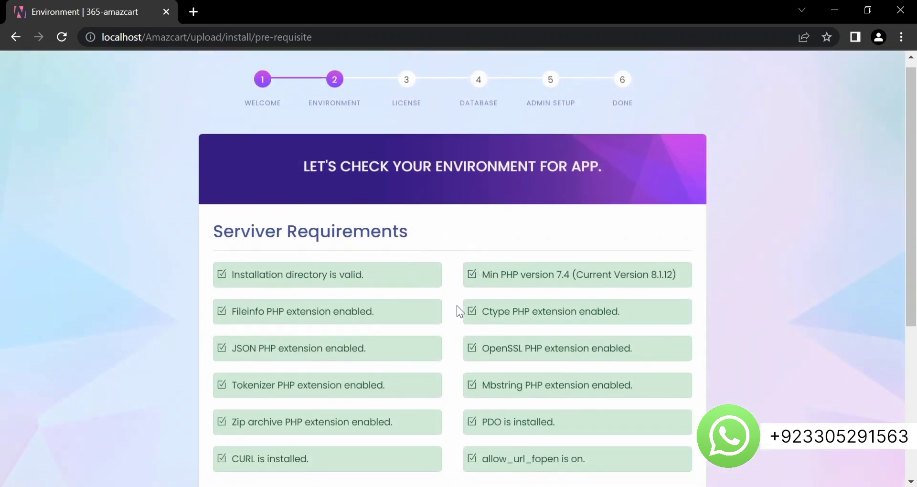
{"action": "scroll", "coordinate": [457, 306], "scroll_direction": "down", "scroll_amount": 1}
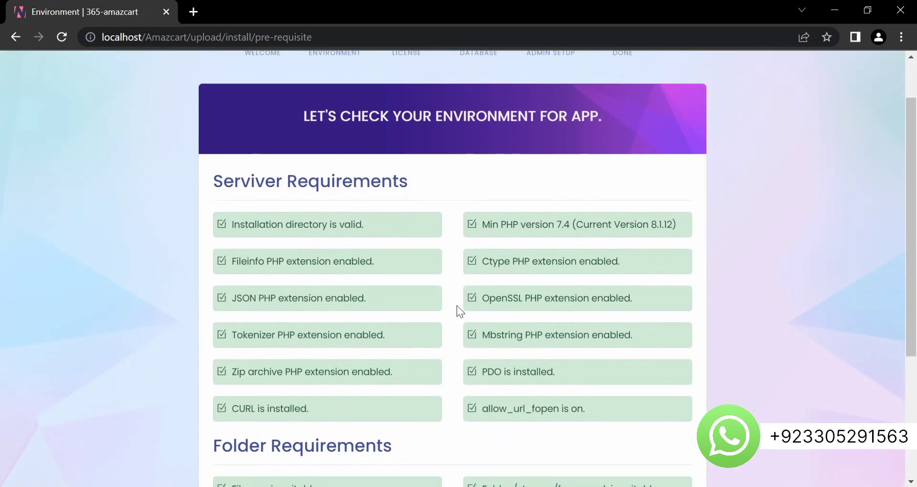
{"action": "left_click_drag", "start_coordinate": [419, 180], "coordinate": [198, 181]}
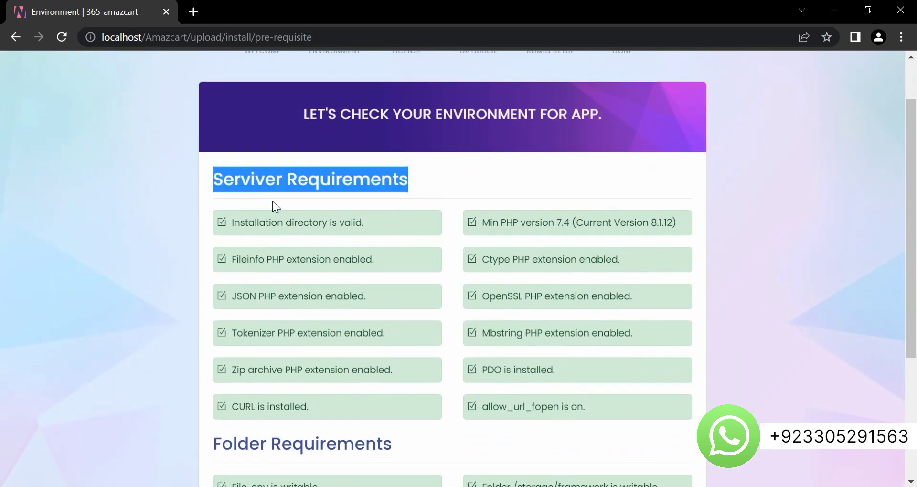
{"action": "left_click", "coordinate": [447, 187]}
{"action": "scroll", "coordinate": [446, 190], "scroll_direction": "down", "scroll_amount": 4}
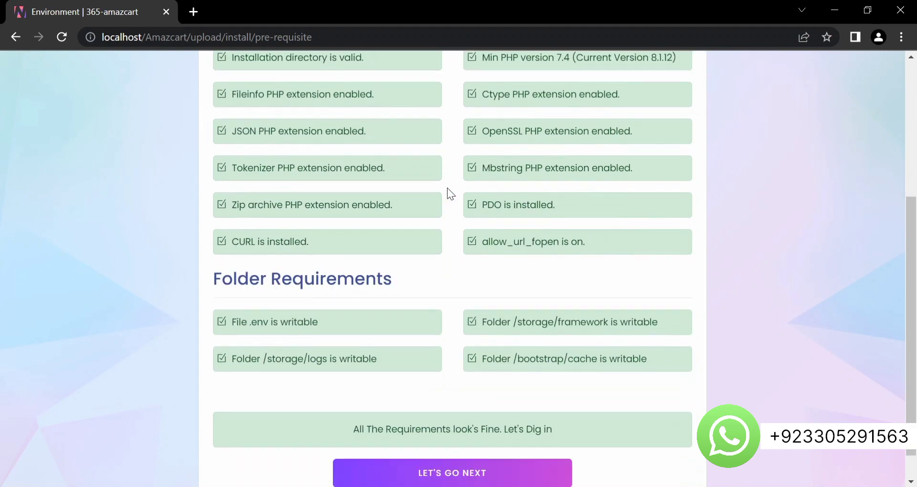
{"action": "left_click", "coordinate": [419, 248]}
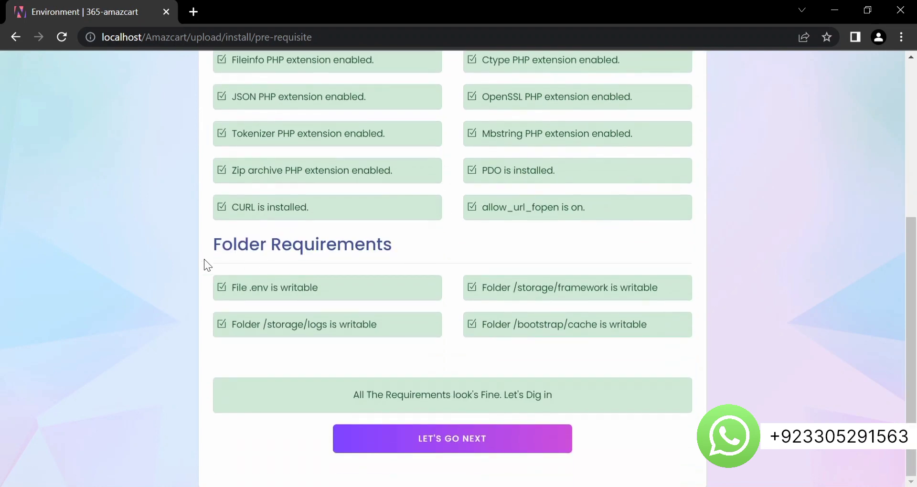
{"action": "left_click", "coordinate": [436, 442]}
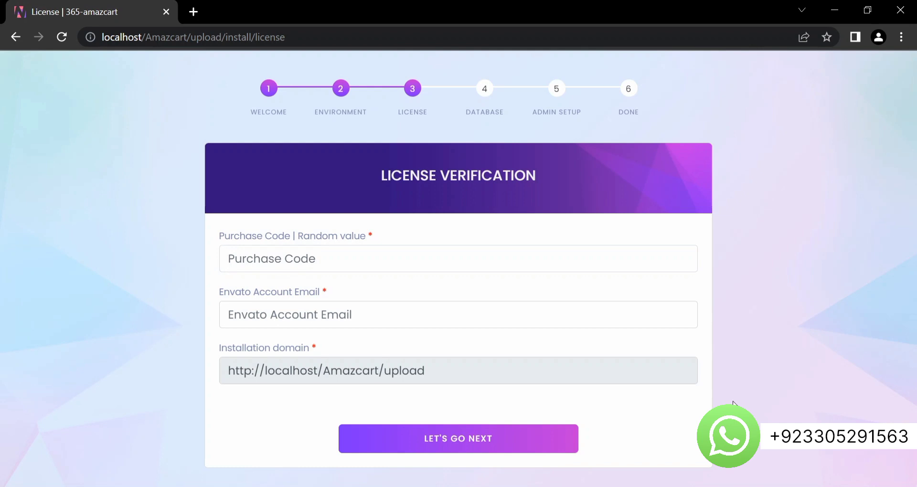
- Enter a purchase code and the saved Envato account email, then submit for license validation
{"action": "type", "text": "1234"}
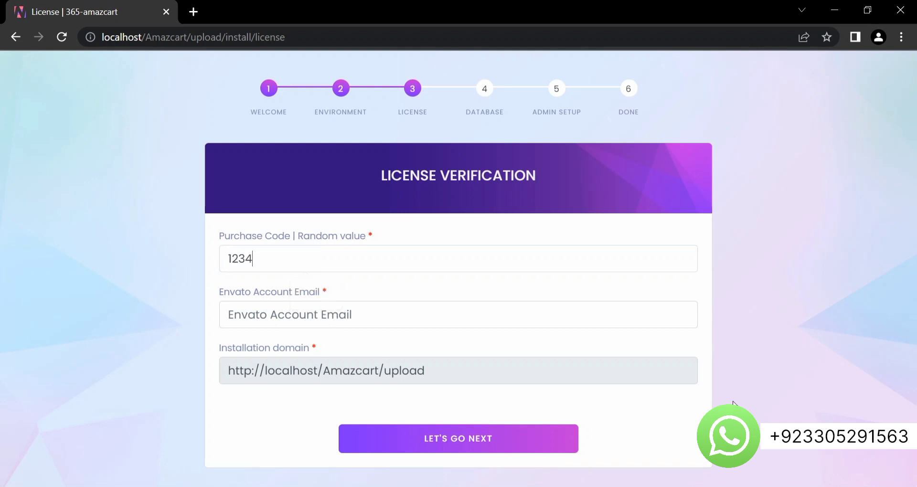
{"action": "left_click", "coordinate": [375, 319]}
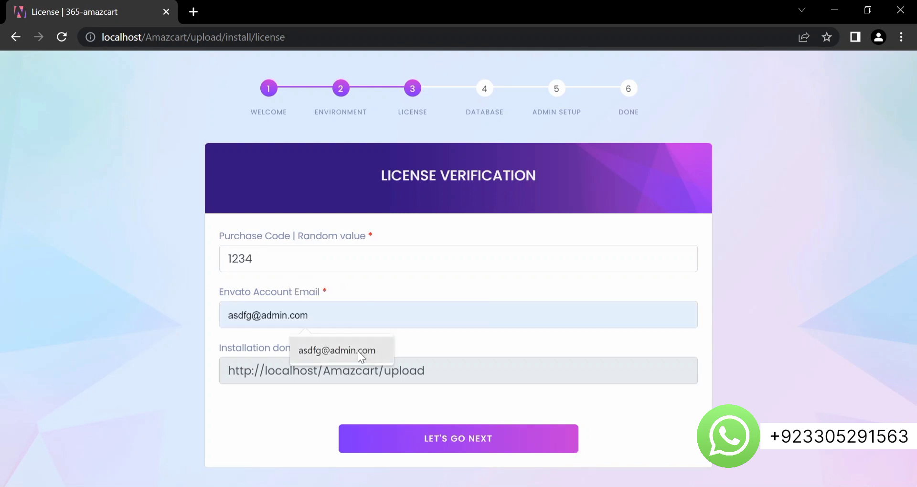
{"action": "left_click", "coordinate": [357, 351]}
{"action": "left_click", "coordinate": [448, 442]}
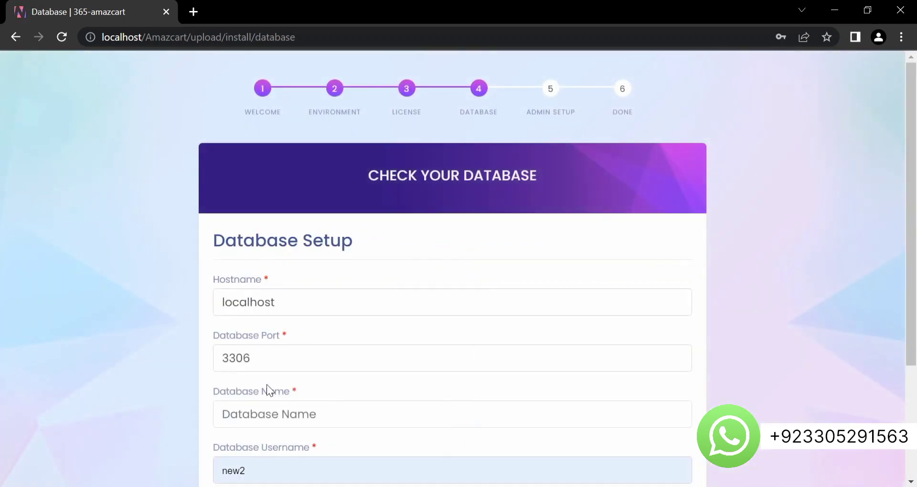
- Look over the installer's Database Setup form
{"action": "left_click_drag", "start_coordinate": [554, 161], "coordinate": [401, 176]}
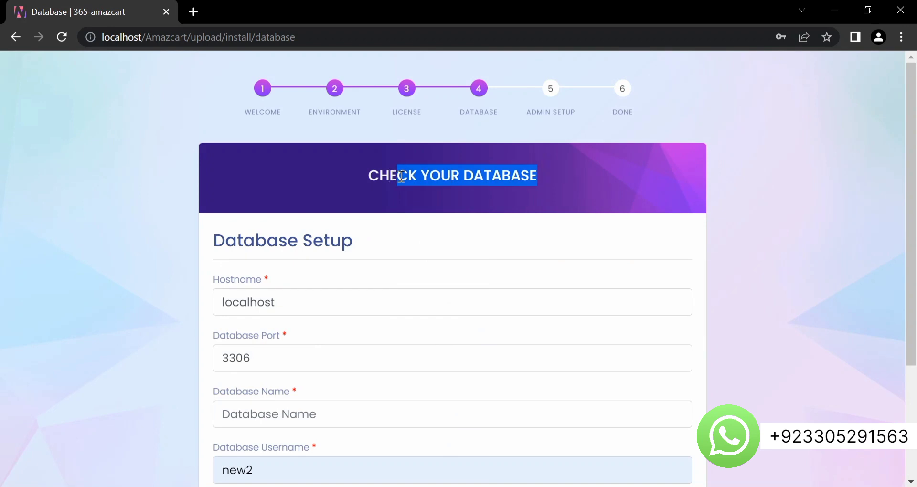
{"action": "left_click", "coordinate": [544, 190]}
{"action": "scroll", "coordinate": [545, 191], "scroll_direction": "down", "scroll_amount": 3}
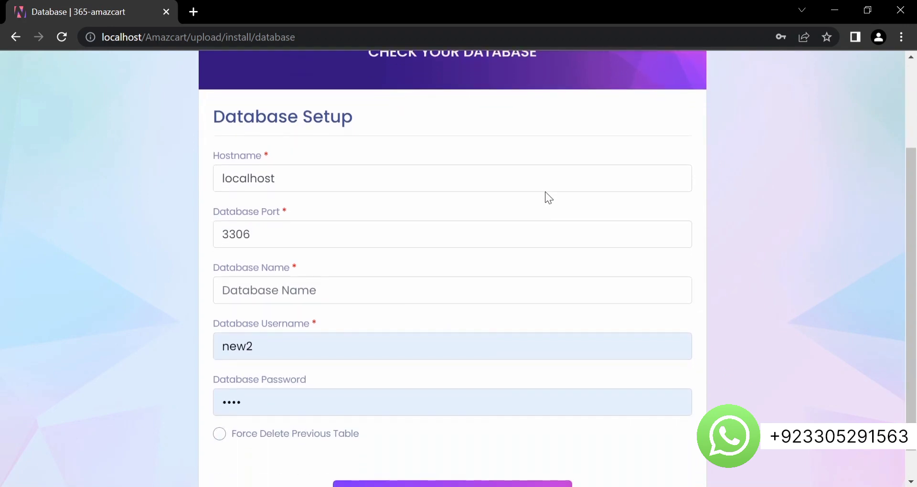
{"action": "scroll", "coordinate": [545, 191], "scroll_direction": "up", "scroll_amount": 3}
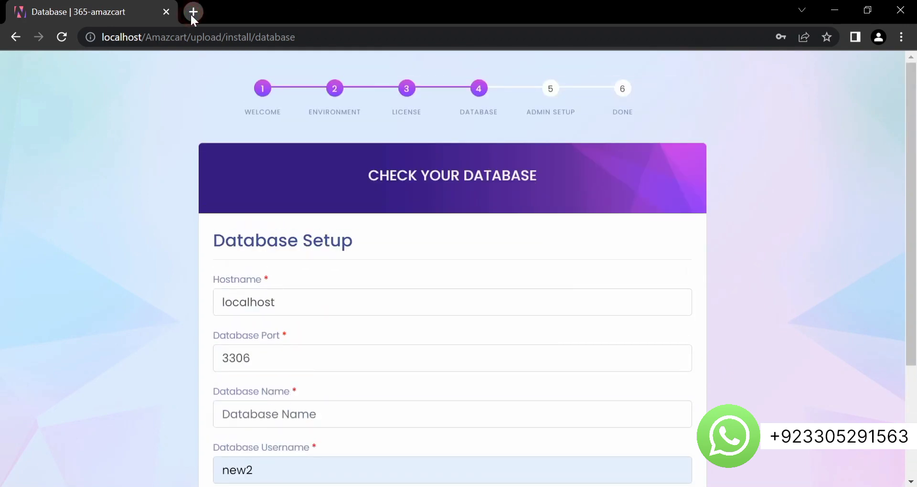
- Open localhost/phpmyadmin in a new browser tab
{"action": "left_click", "coordinate": [191, 13]}
{"action": "type", "text": "loca"}
{"action": "key", "text": "Return"}
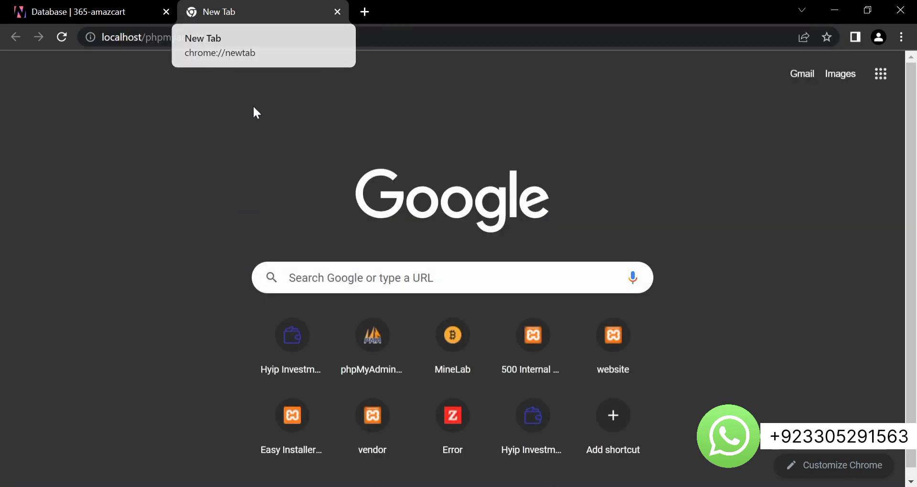
{"action": "left_click", "coordinate": [60, 34]}
{"action": "left_click", "coordinate": [159, 35]}
{"action": "key", "text": "Return"}
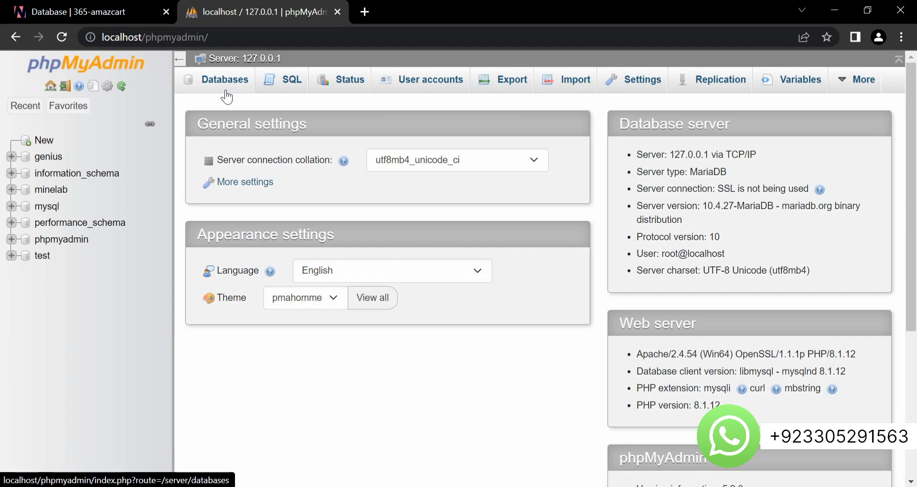
- Create a new database named amaz in phpMyAdmin
{"action": "left_click", "coordinate": [226, 91]}
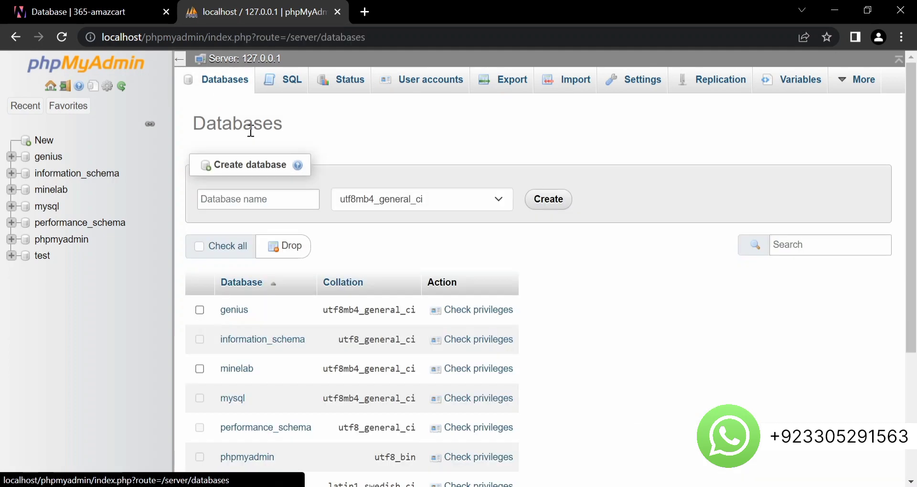
{"action": "left_click", "coordinate": [247, 199]}
{"action": "type", "text": "amaz"}
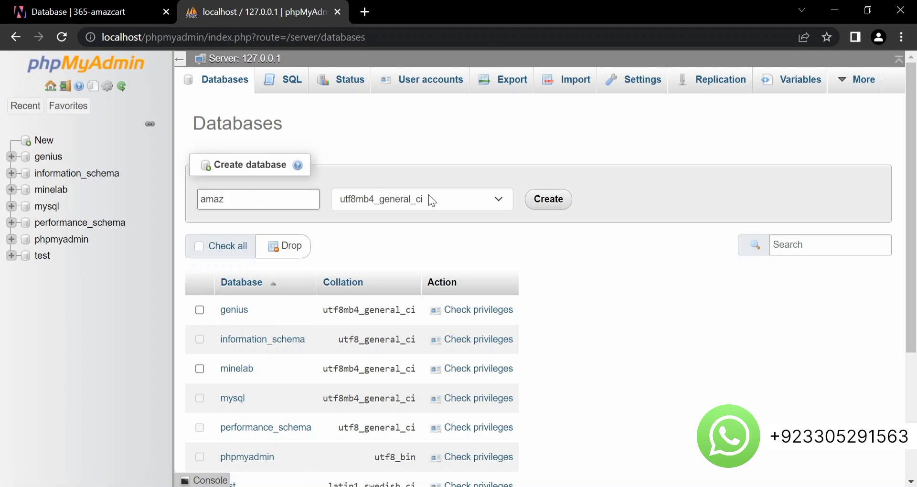
{"action": "left_click", "coordinate": [564, 200]}
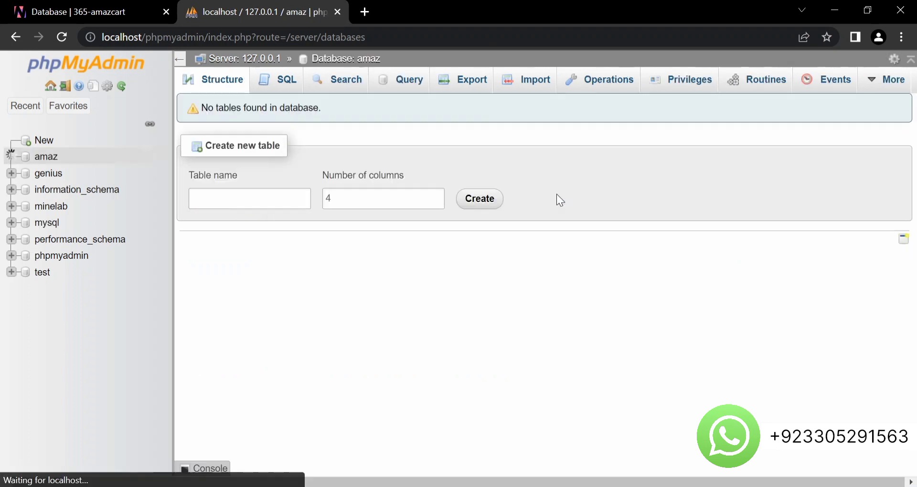
- Add user account amaz with host localhost and enter its password twice
{"action": "left_click", "coordinate": [690, 88]}
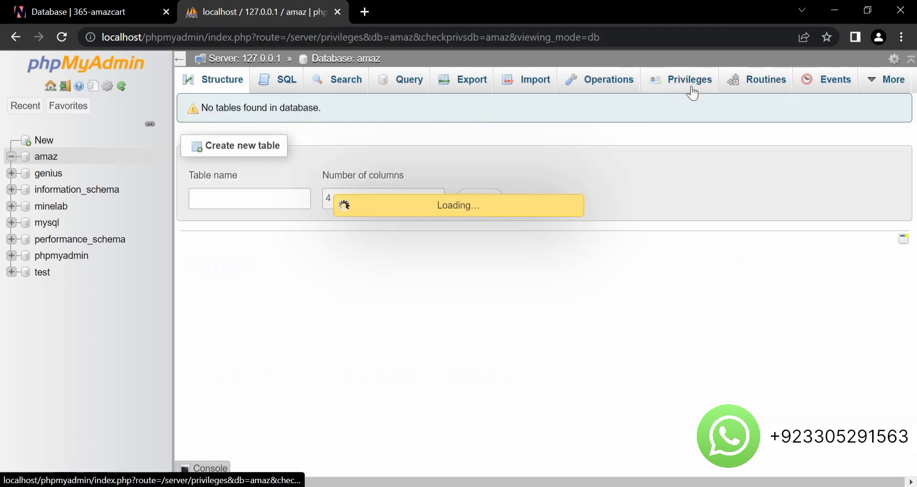
{"action": "left_click", "coordinate": [216, 394]}
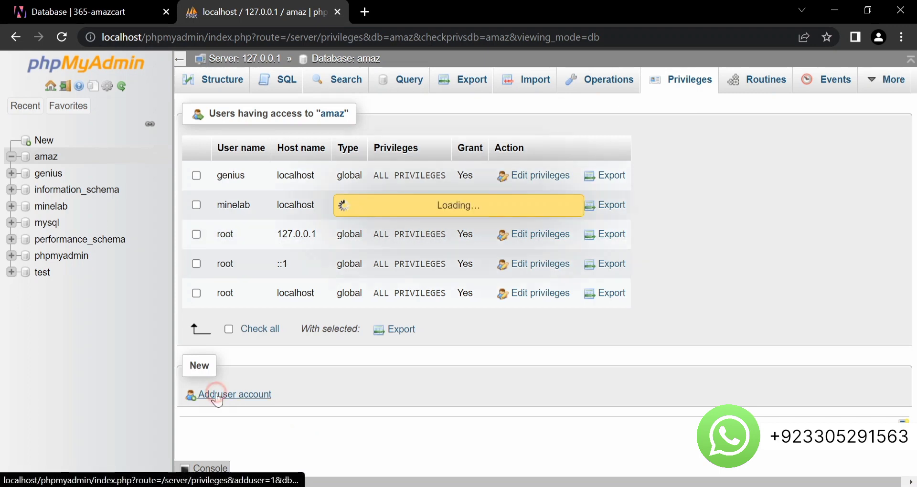
{"action": "type", "text": "amaz"}
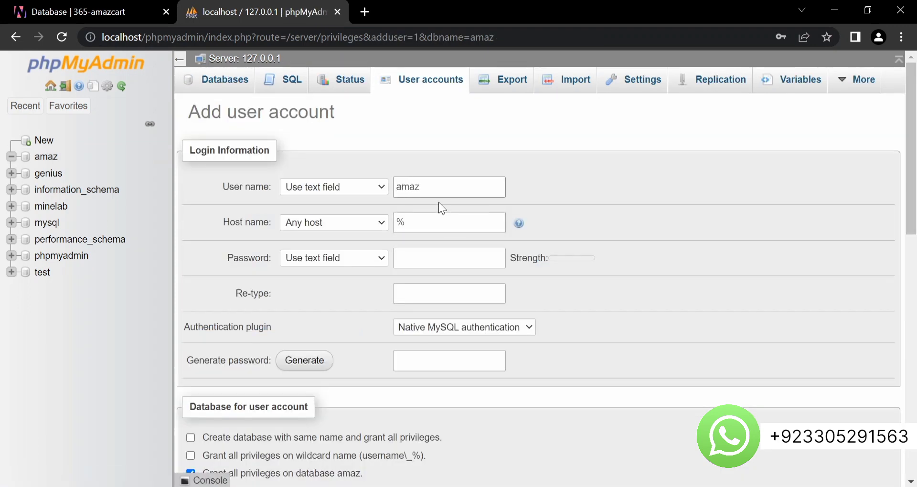
{"action": "left_click", "coordinate": [366, 221]}
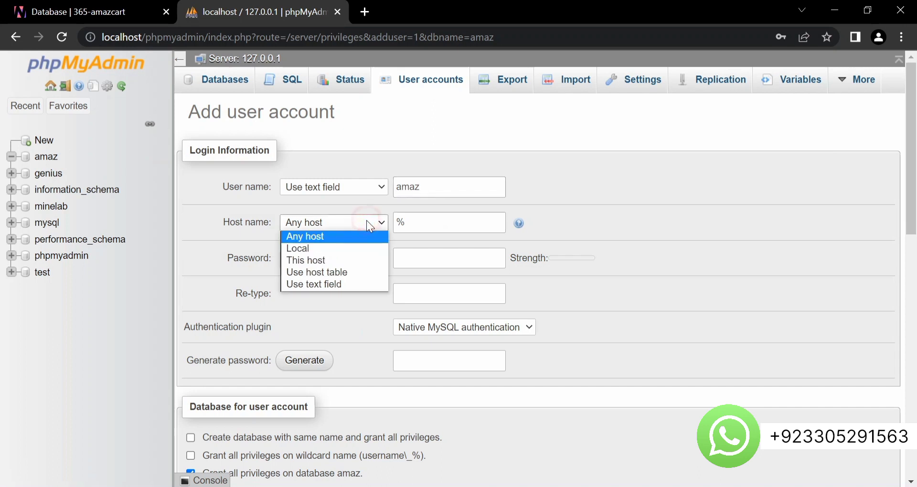
{"action": "left_click", "coordinate": [345, 250]}
{"action": "left_click", "coordinate": [420, 259]}
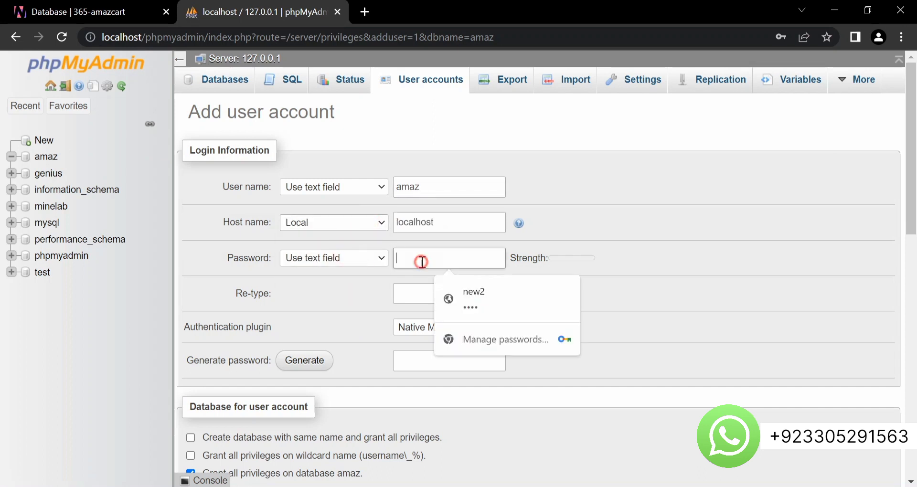
{"action": "type", "text": "1maz"}
{"action": "key", "text": "BackSpace"}
{"action": "key", "text": "BackSpace"}
{"action": "key", "text": "BackSpace"}
{"action": "key", "text": "BackSpace"}
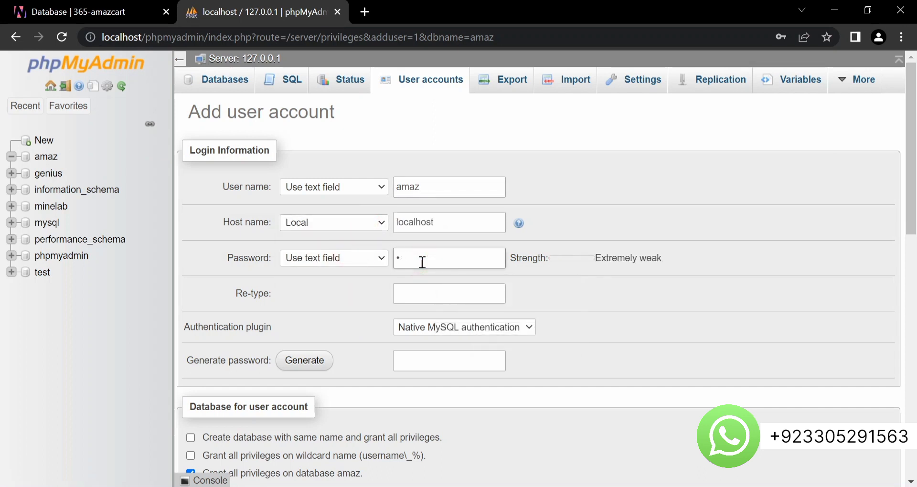
{"action": "type", "text": "amaz"}
{"action": "left_click", "coordinate": [410, 302]}
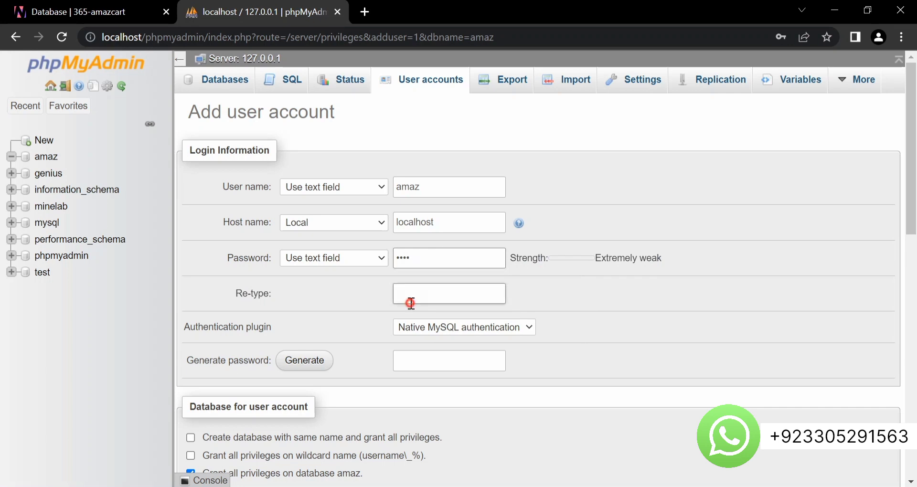
{"action": "type", "text": "ama"}
- Grant all global privileges, create the user, and return to the installer tab
{"action": "scroll", "coordinate": [377, 337], "scroll_direction": "down", "scroll_amount": 4}
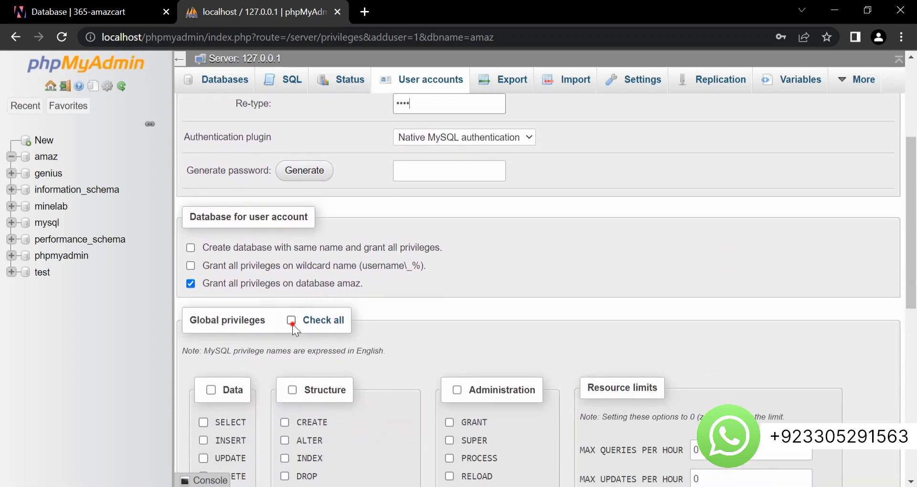
{"action": "left_click", "coordinate": [292, 323]}
{"action": "scroll", "coordinate": [293, 324], "scroll_direction": "down", "scroll_amount": 8}
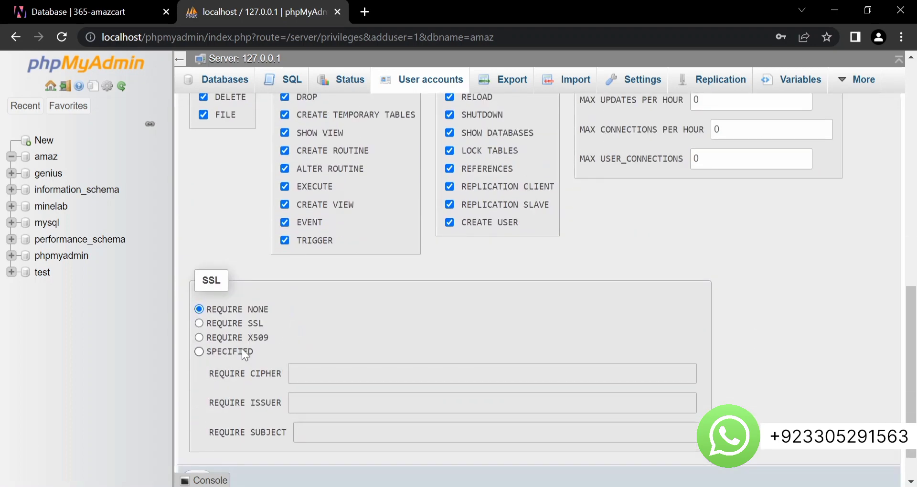
{"action": "left_click", "coordinate": [198, 434]}
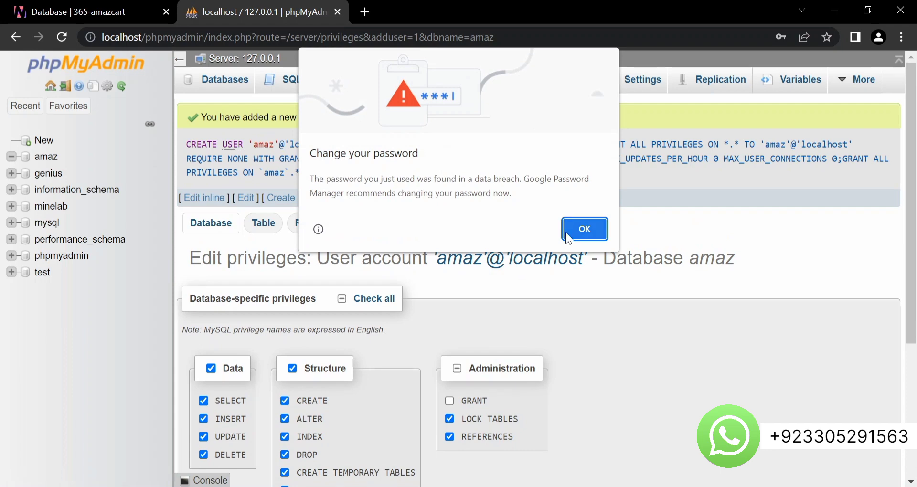
{"action": "left_click", "coordinate": [583, 229]}
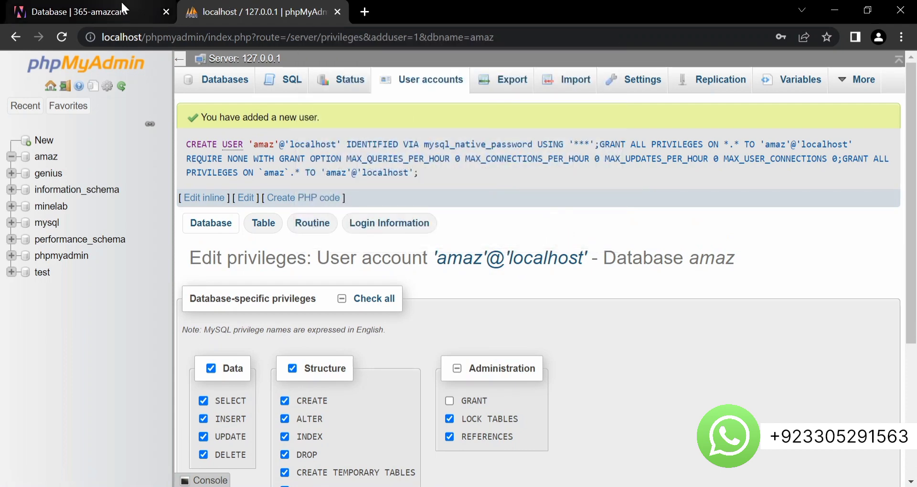
{"action": "left_click", "coordinate": [107, 12]}
- Check that the database port field holds 3306
{"action": "scroll", "coordinate": [254, 137], "scroll_direction": "down", "scroll_amount": 3}
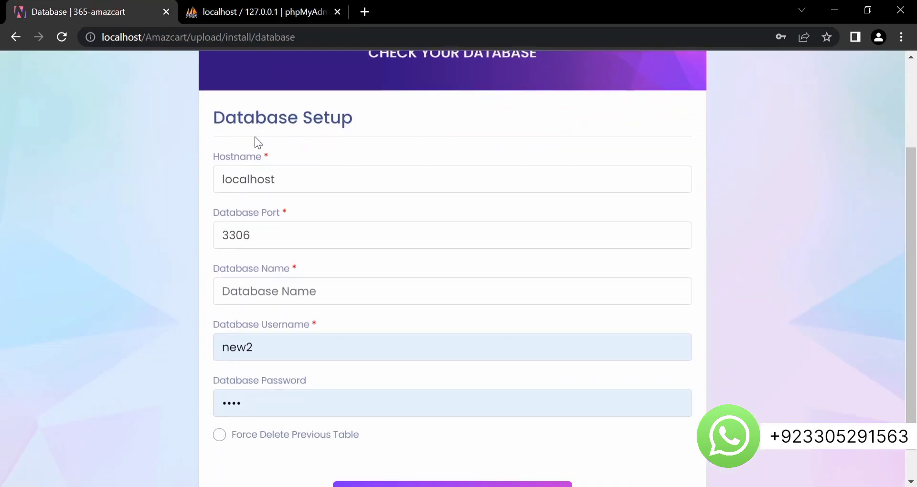
{"action": "double_click", "coordinate": [265, 203]}
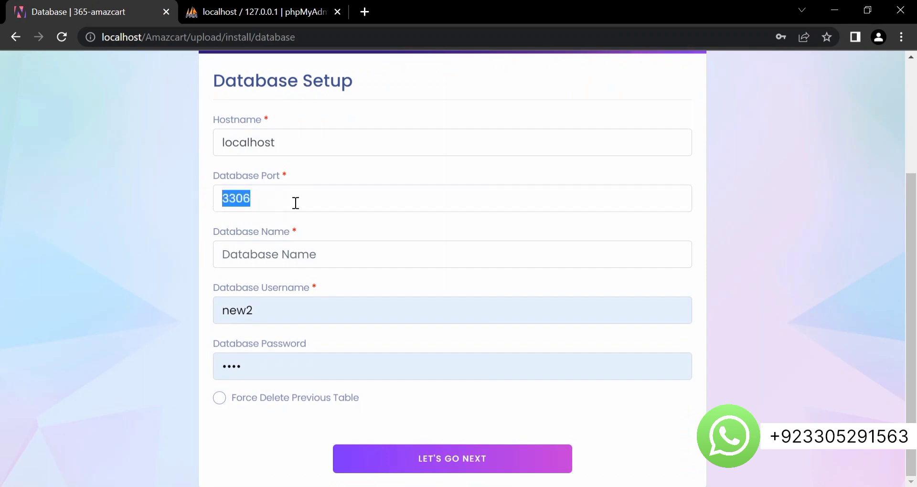
{"action": "left_click", "coordinate": [323, 203]}
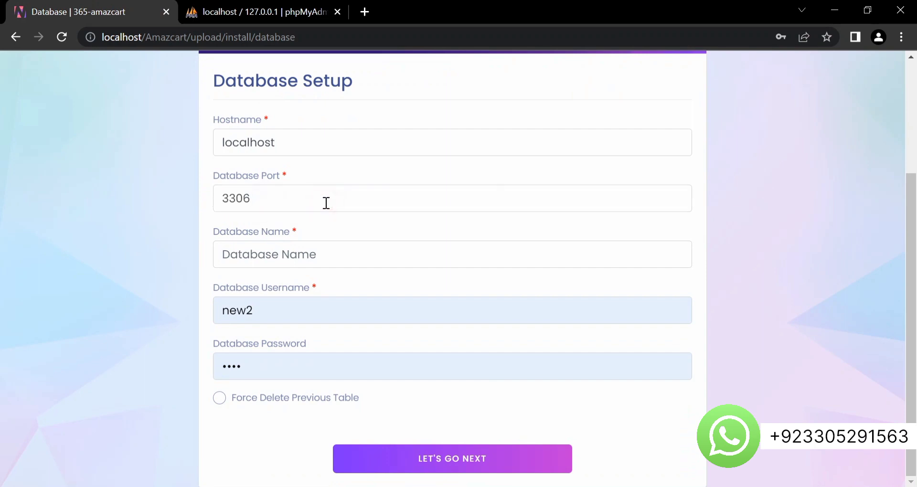
{"action": "left_click_drag", "start_coordinate": [262, 196], "coordinate": [224, 198]}
{"action": "left_click", "coordinate": [286, 201]}
- Enter database name amaz with the new database user and its password, then submit the connection
{"action": "left_click", "coordinate": [302, 257]}
{"action": "type", "text": "amaz"}
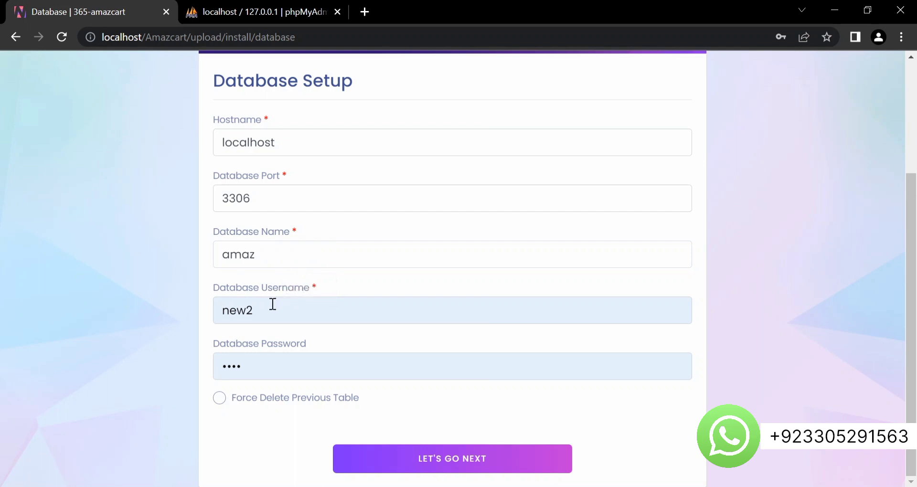
{"action": "left_click_drag", "start_coordinate": [272, 304], "coordinate": [197, 309]}
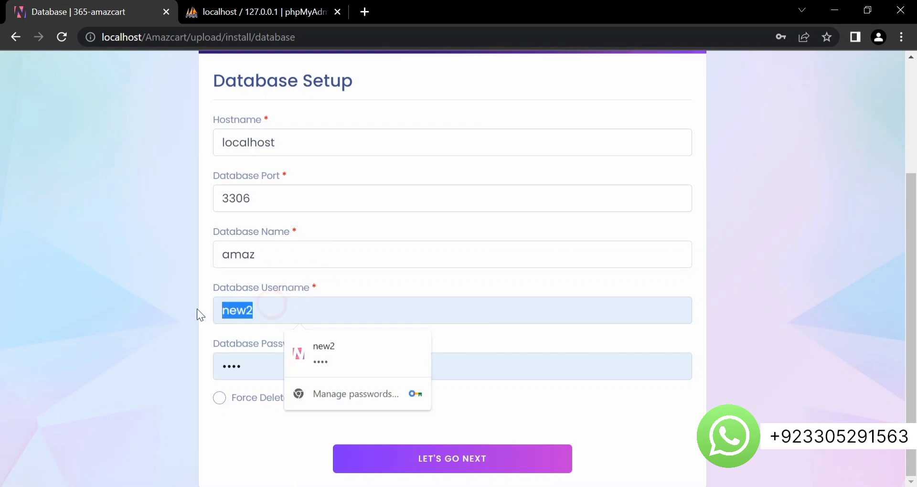
{"action": "type", "text": "amza"}
{"action": "key", "text": "BackSpace"}
{"action": "key", "text": "BackSpace"}
{"action": "key", "text": "BackSpace"}
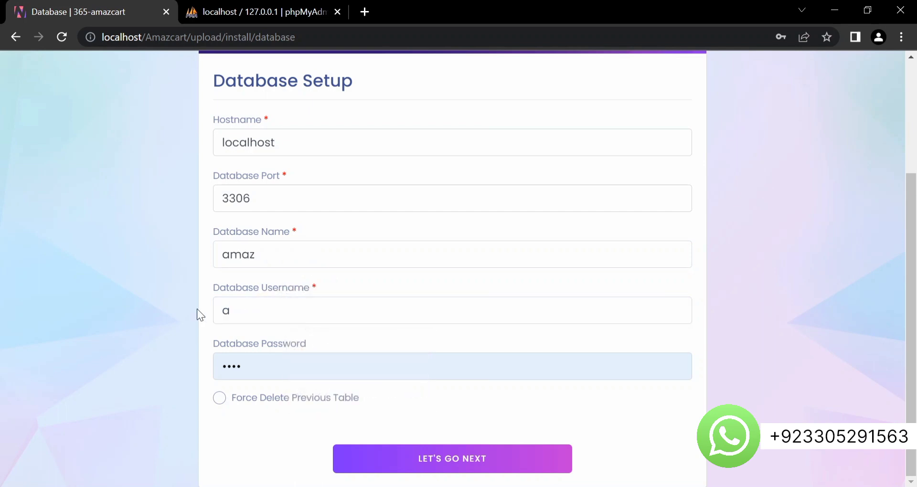
{"action": "type", "text": "maz"}
{"action": "left_click_drag", "start_coordinate": [272, 362], "coordinate": [164, 366]}
{"action": "type", "text": "amaz"}
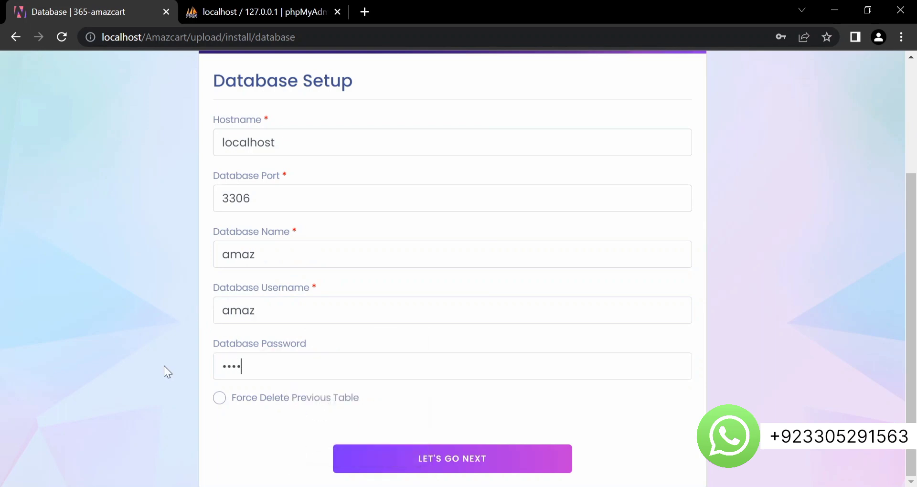
{"action": "left_click", "coordinate": [459, 464]}
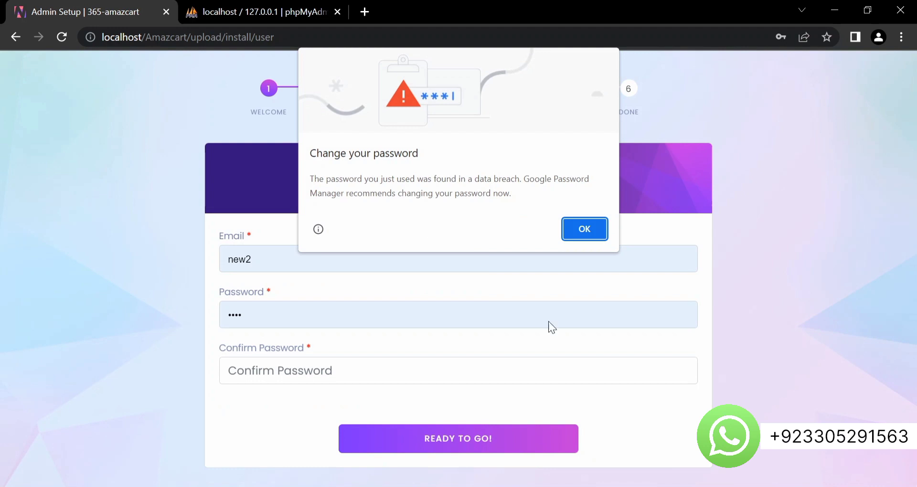
- Dismiss Chrome's breach warning and fill the Email field with the suggested admin address
{"action": "left_click", "coordinate": [591, 229]}
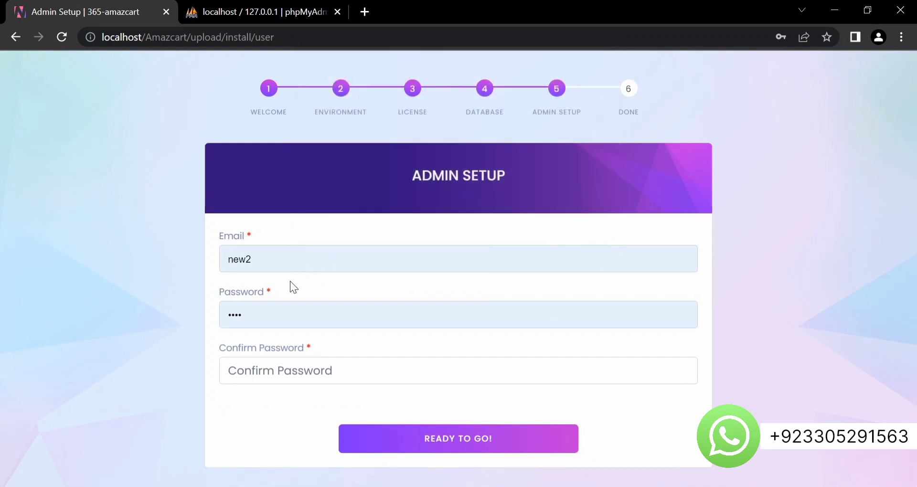
{"action": "double_click", "coordinate": [274, 261]}
{"action": "key", "text": "BackSpace"}
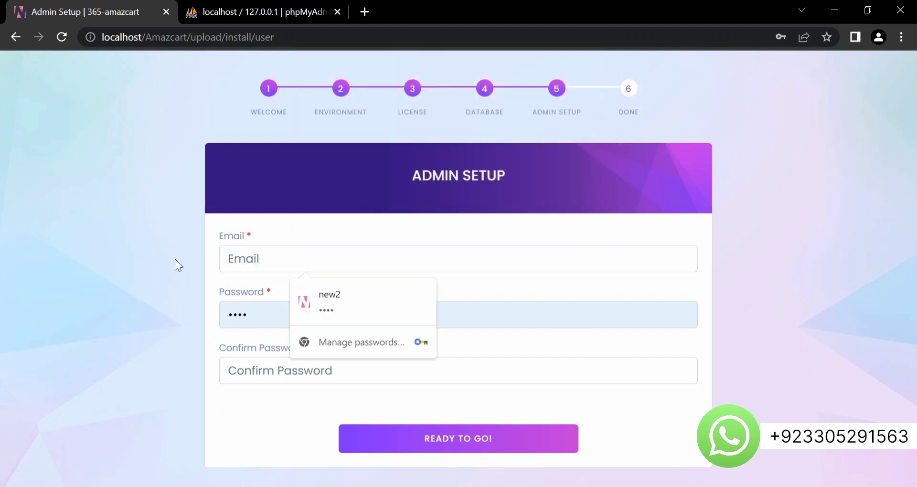
{"action": "type", "text": "admin"}
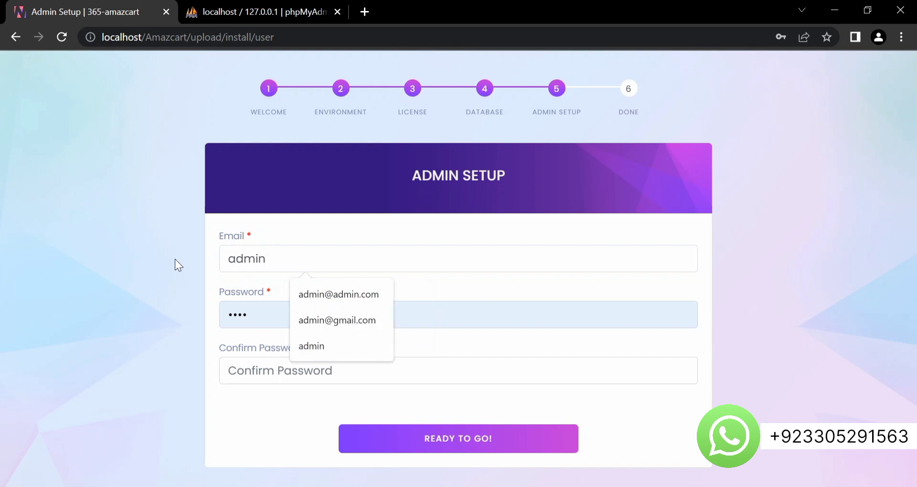
{"action": "left_click", "coordinate": [328, 294]}
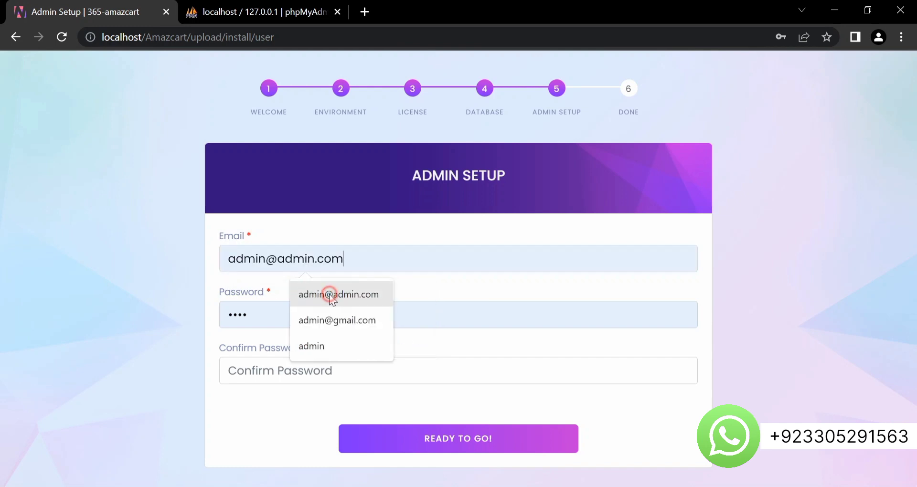
- Enter a five-character admin password in both password fields and submit the admin setup
{"action": "left_click_drag", "start_coordinate": [284, 313], "coordinate": [187, 312]}
{"action": "type", "text": "•••••"}
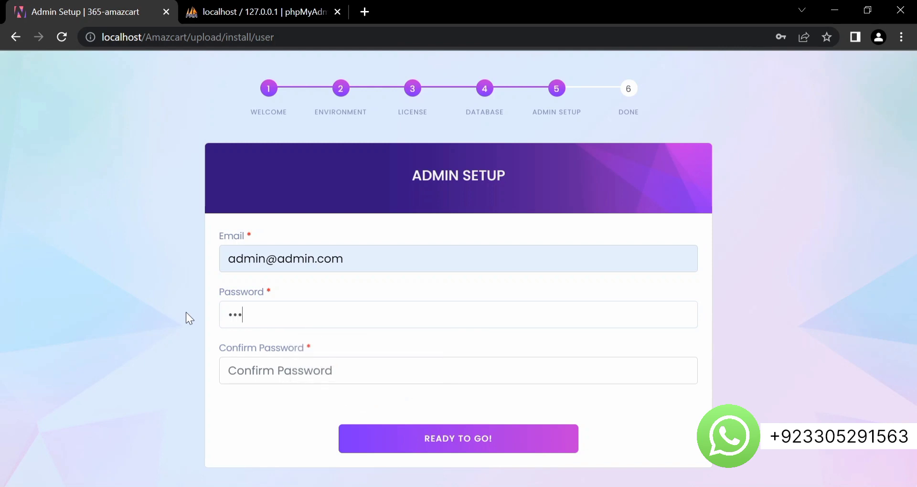
{"action": "left_click", "coordinate": [288, 363]}
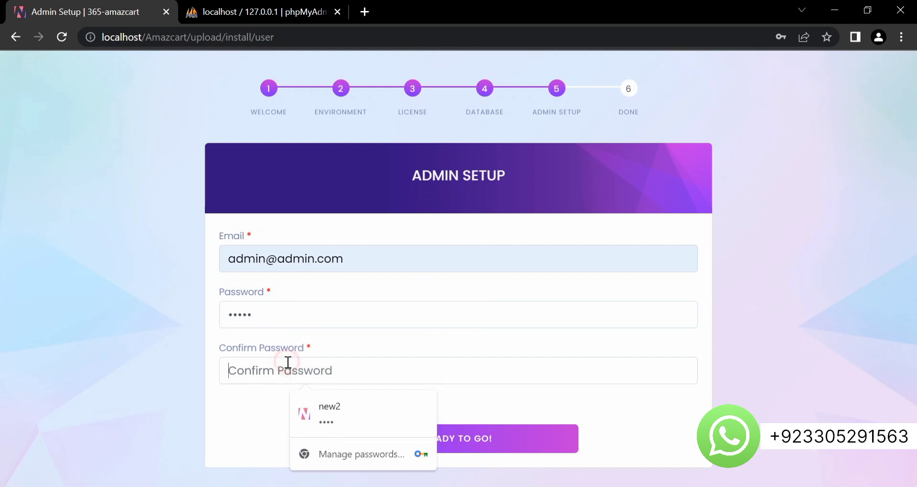
{"action": "type", "text": "•••••"}
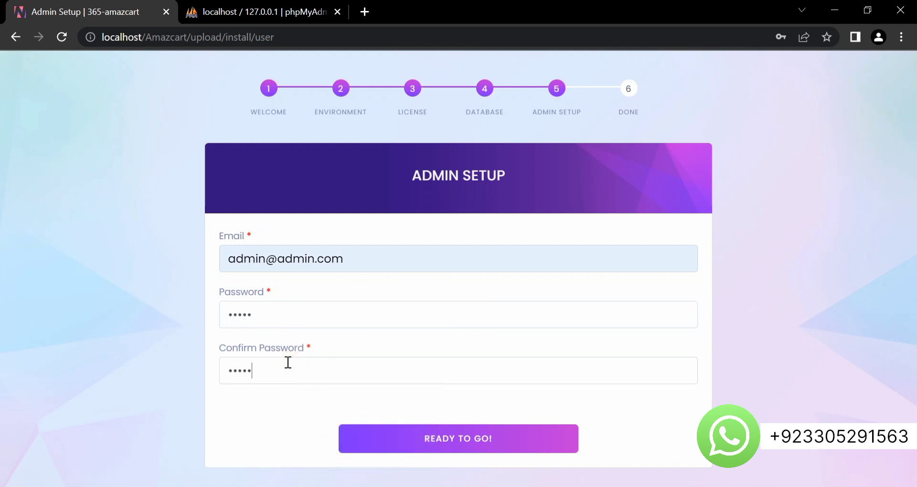
{"action": "left_click", "coordinate": [453, 440]}
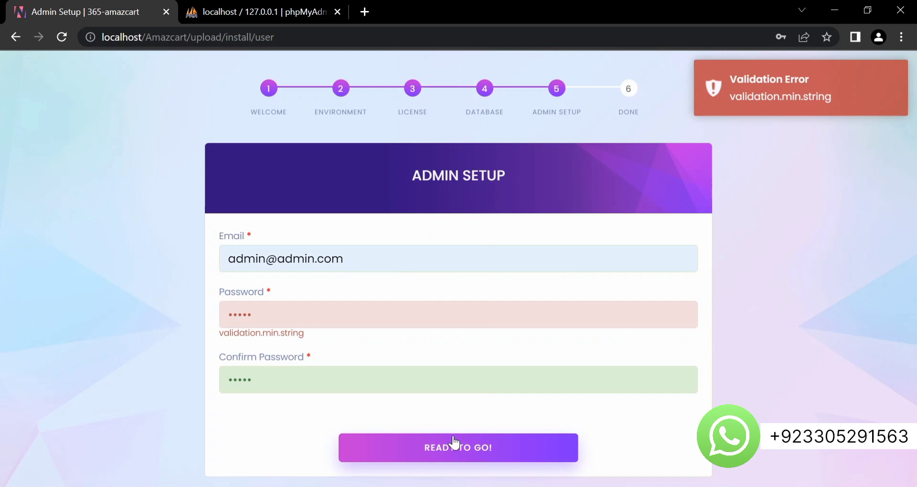
- Extend the admin password to eight characters in Password and Confirm Password, then resubmit
{"action": "left_click", "coordinate": [291, 314]}
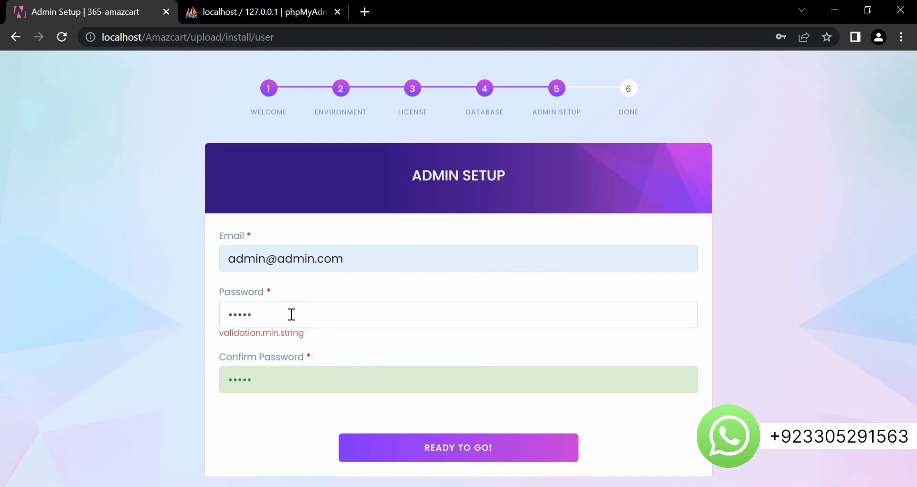
{"action": "type", "text": "67"}
{"action": "left_click", "coordinate": [264, 383]}
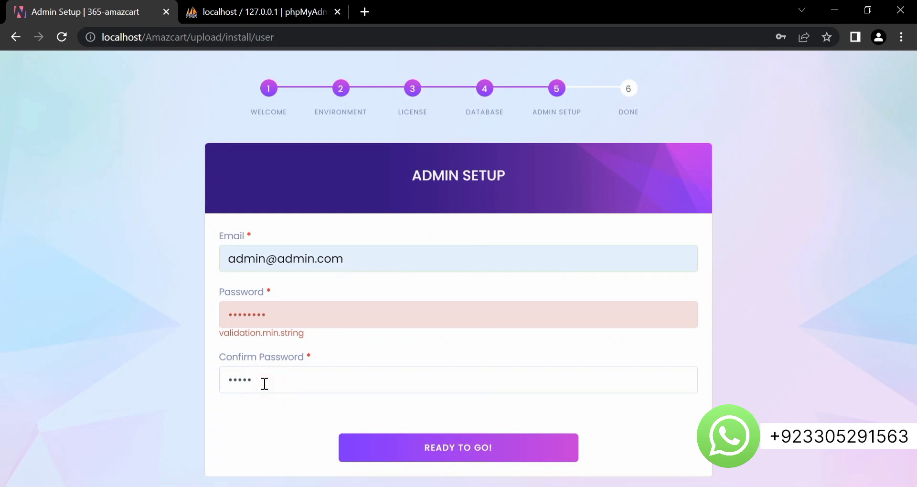
{"action": "type", "text": "678"}
{"action": "left_click", "coordinate": [368, 446]}
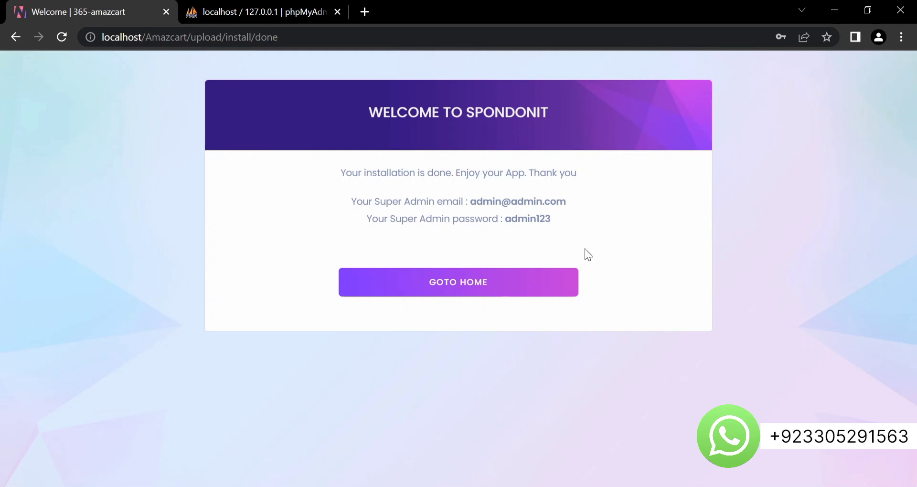
- Highlight the Super Admin email and password lines on the Done page, then clear the selection
{"action": "left_click", "coordinate": [562, 211]}
{"action": "left_click_drag", "start_coordinate": [562, 211], "coordinate": [370, 191]}
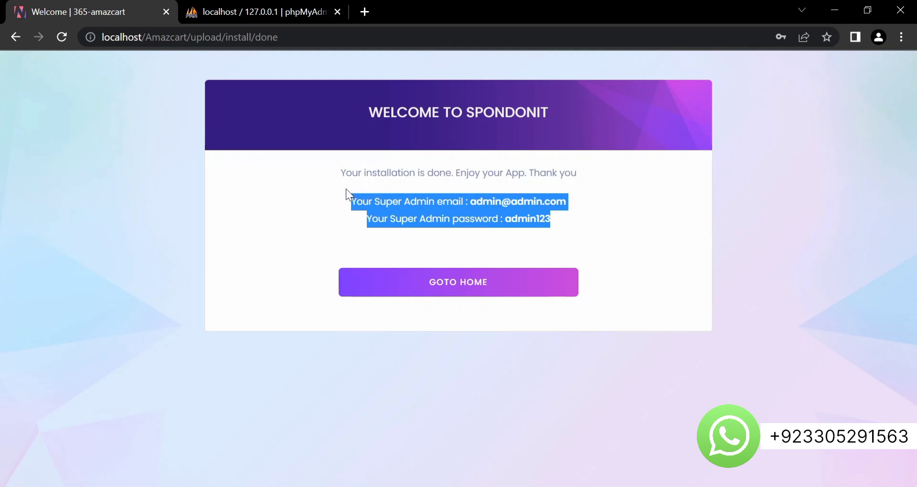
{"action": "left_click", "coordinate": [571, 222]}
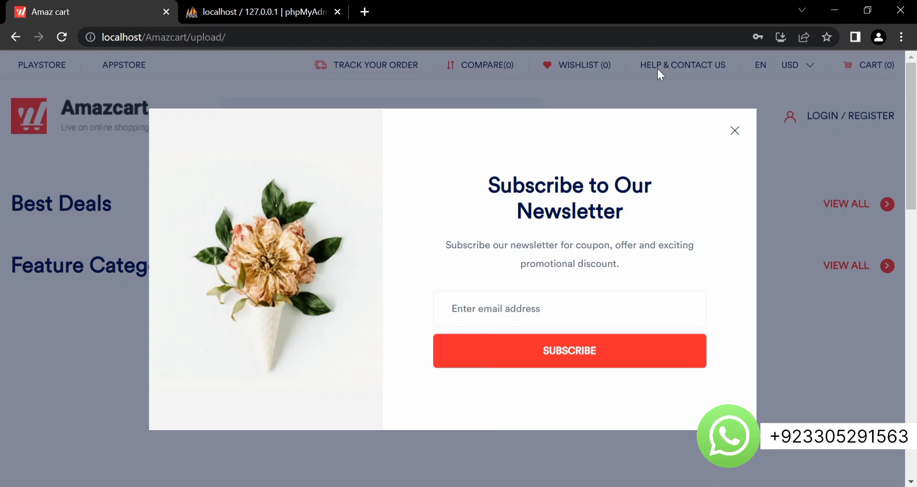
- Close the newsletter pop-up and scroll through the storefront home page
{"action": "left_click", "coordinate": [735, 131]}
{"action": "scroll", "coordinate": [488, 246], "scroll_direction": "down", "scroll_amount": 15}
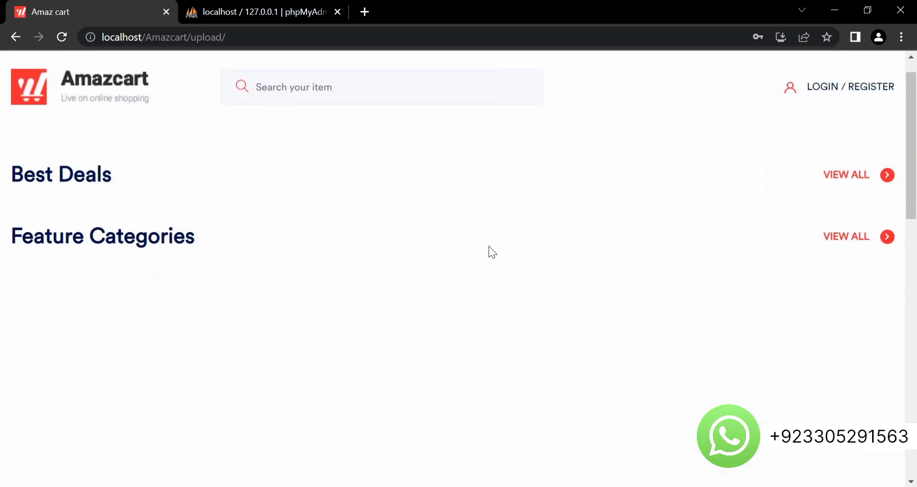
{"action": "scroll", "coordinate": [488, 245], "scroll_direction": "up", "scroll_amount": 15}
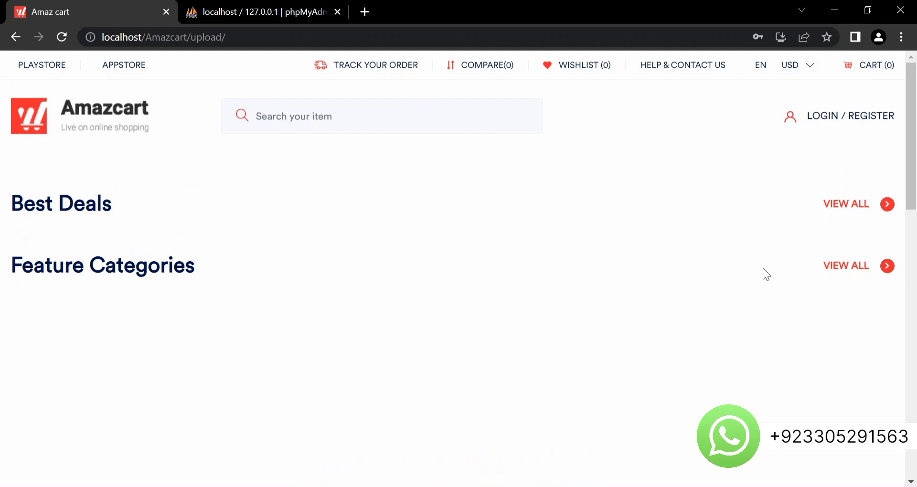
{"action": "left_click_drag", "start_coordinate": [913, 150], "coordinate": [911, 180]}
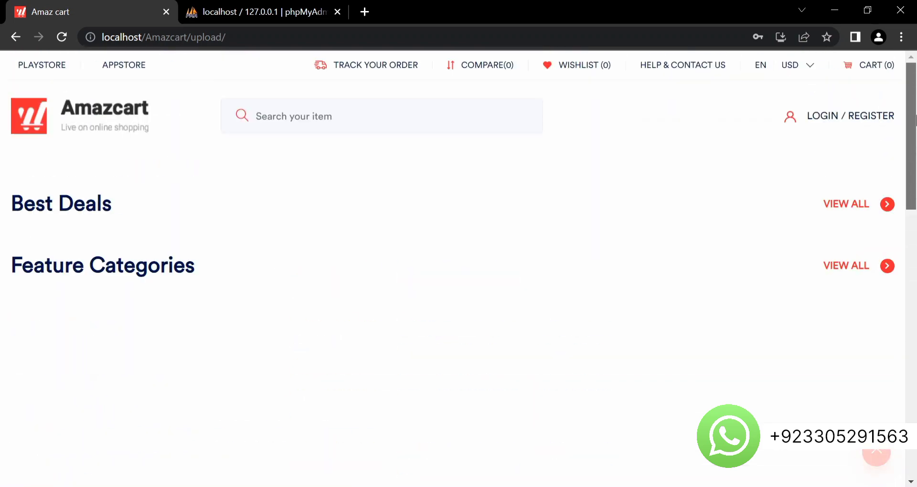
- Load the admin login page by adding 'admin' to the localhost/Amazcart/upload/ address
{"action": "left_click", "coordinate": [325, 29]}
{"action": "left_click", "coordinate": [324, 29]}
{"action": "type", "text": "admin"}
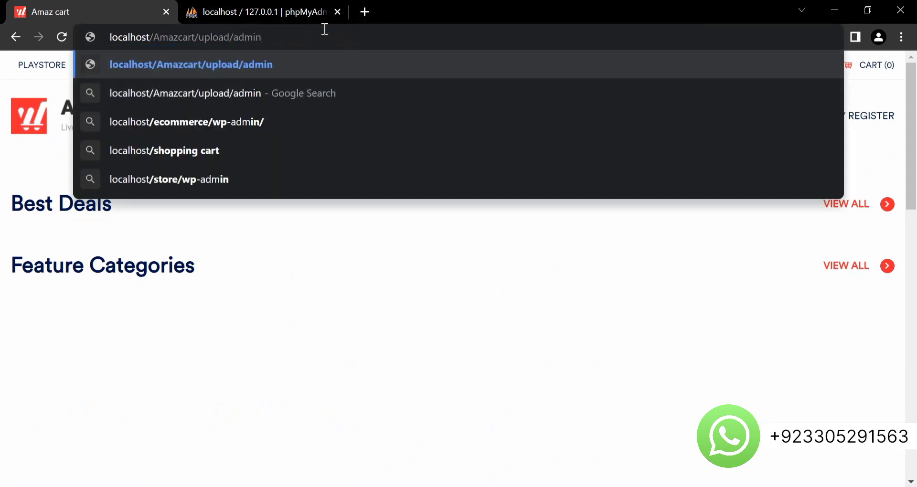
{"action": "key", "text": "Return"}
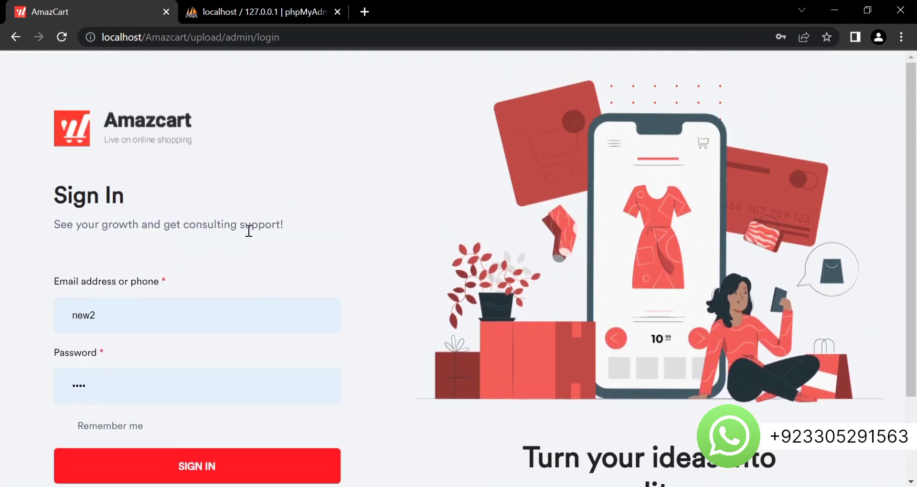
- Replace the prefilled login with the admin e-mail and password on the Sign In page
{"action": "left_click_drag", "start_coordinate": [144, 312], "coordinate": [78, 316]}
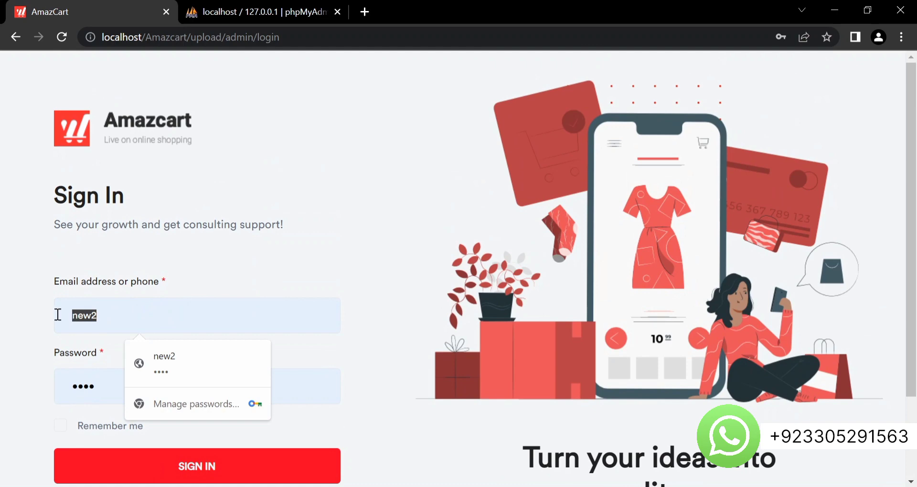
{"action": "type", "text": "admin@admin.com"}
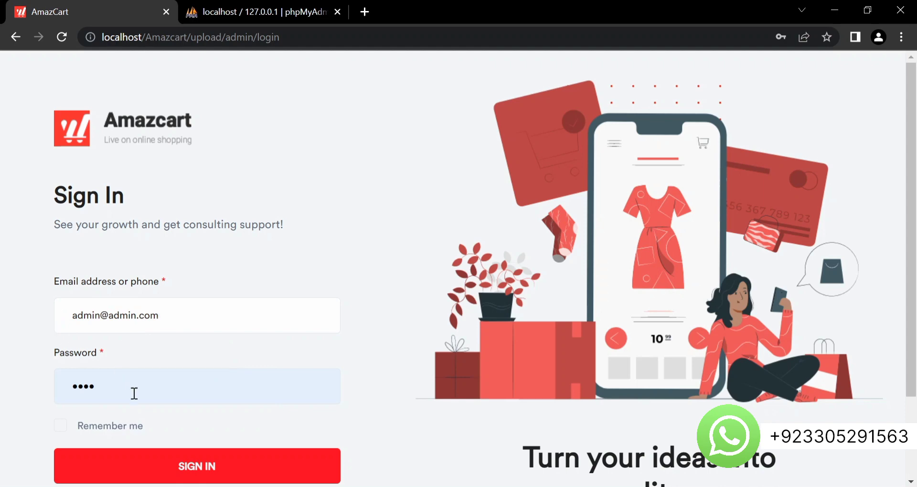
{"action": "left_click", "coordinate": [134, 393]}
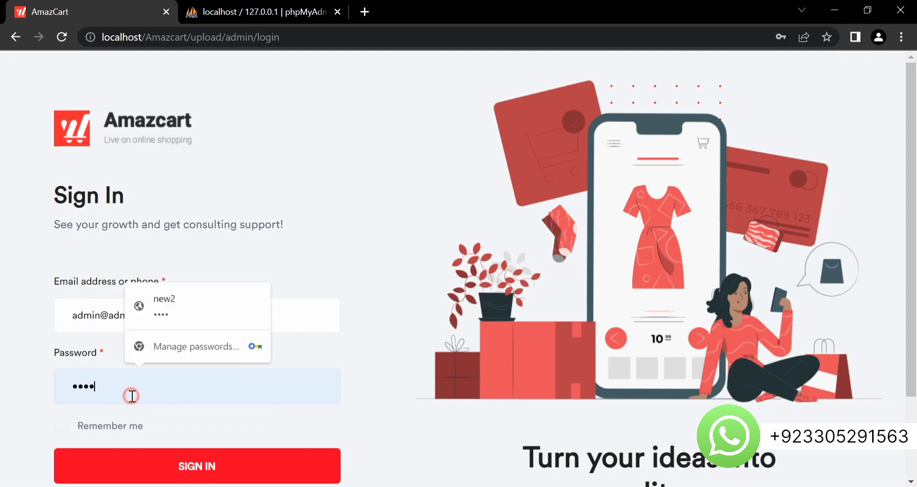
{"action": "key", "text": "BackSpace"}
{"action": "key", "text": "BackSpace"}
{"action": "key", "text": "BackSpace"}
{"action": "key", "text": "BackSpace"}
{"action": "type", "text": "a"}
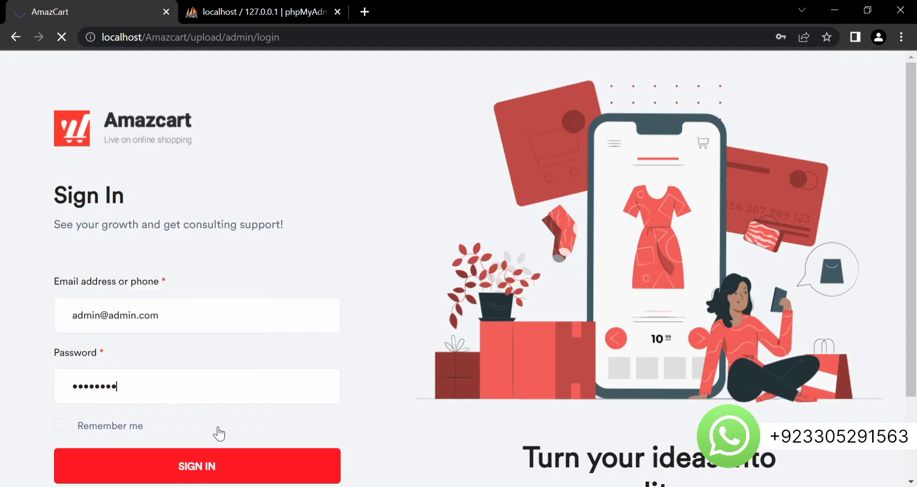
{"action": "scroll", "coordinate": [190, 467], "scroll_direction": "down", "scroll_amount": 2}
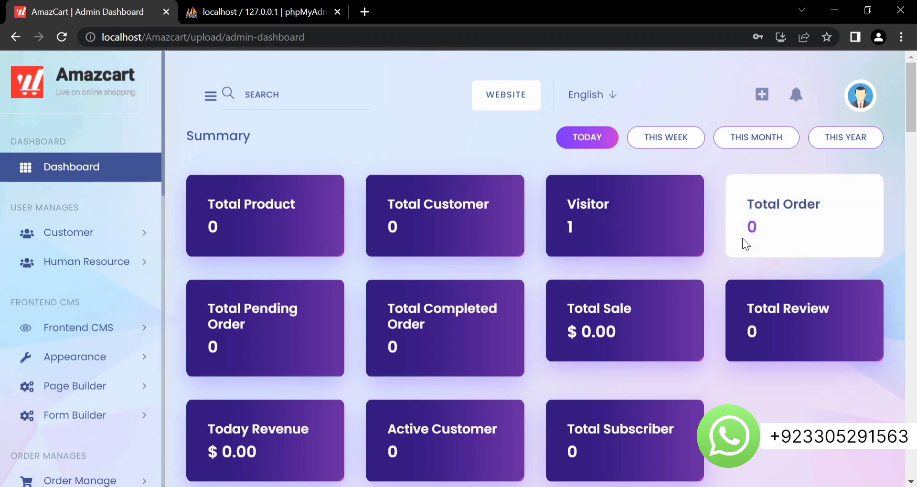
- Scroll over the dashboard Summary figures and expand the Frontend CMS section
{"action": "scroll", "coordinate": [388, 382], "scroll_direction": "down", "scroll_amount": 4}
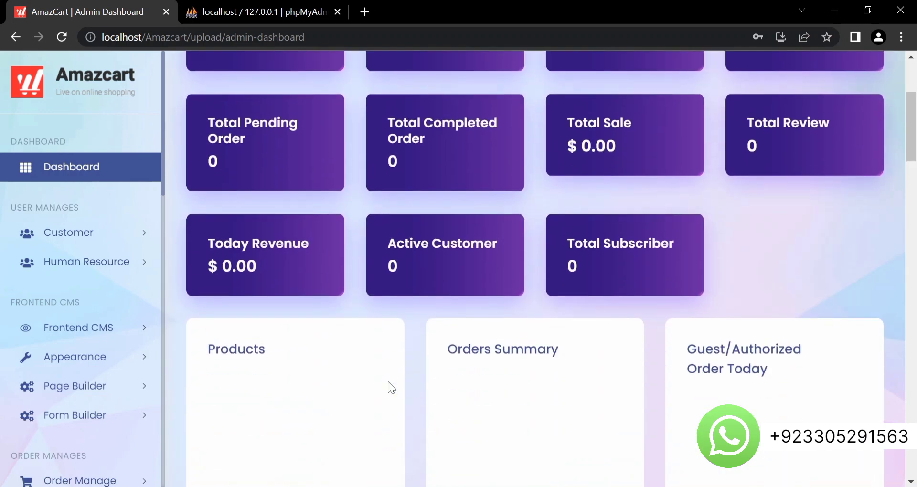
{"action": "scroll", "coordinate": [387, 382], "scroll_direction": "up", "scroll_amount": 4}
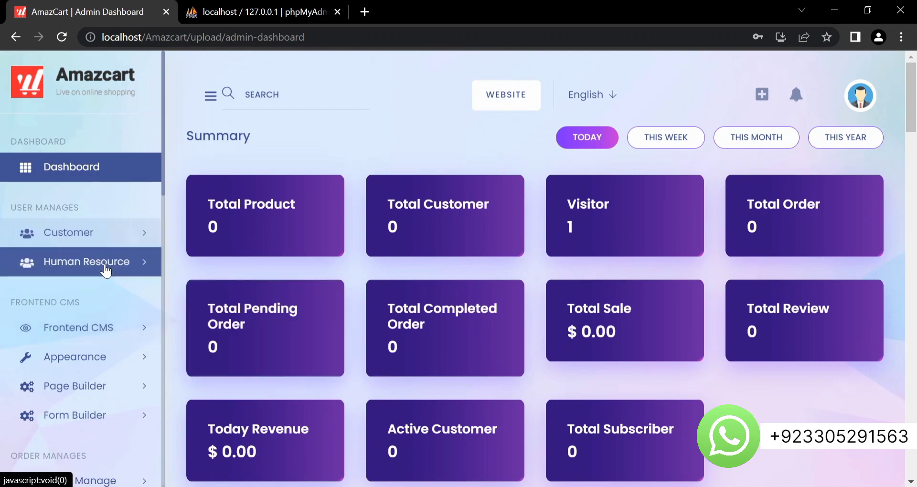
{"action": "scroll", "coordinate": [85, 275], "scroll_direction": "down", "scroll_amount": 2}
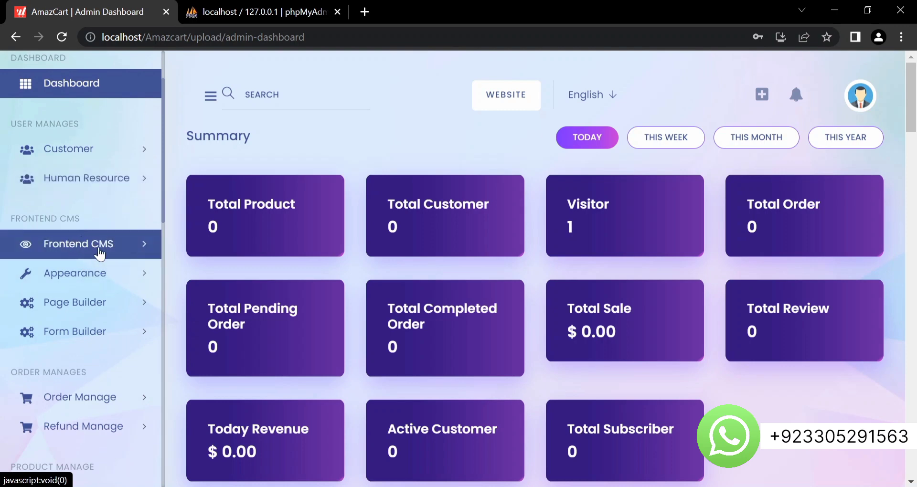
{"action": "left_click", "coordinate": [99, 254]}
- Expand the Appearance and Products sections in the admin sidebar
{"action": "scroll", "coordinate": [77, 192], "scroll_direction": "down", "scroll_amount": 2}
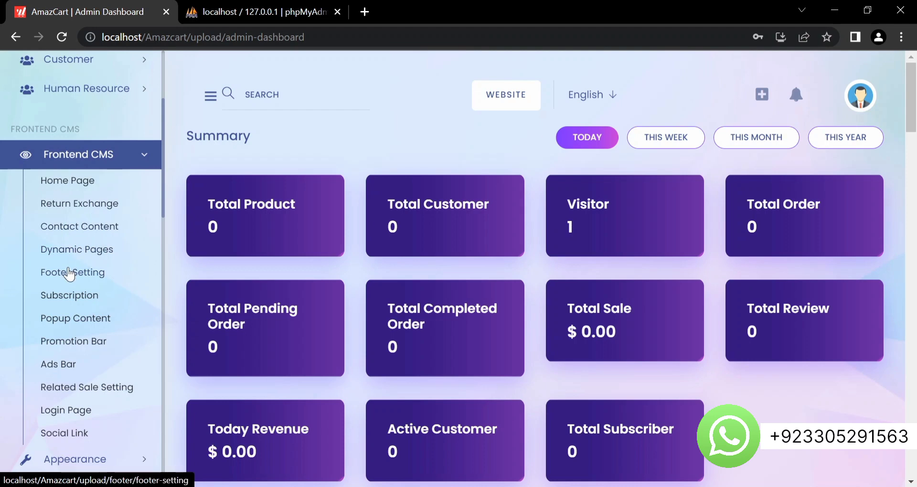
{"action": "scroll", "coordinate": [69, 273], "scroll_direction": "down", "scroll_amount": 5}
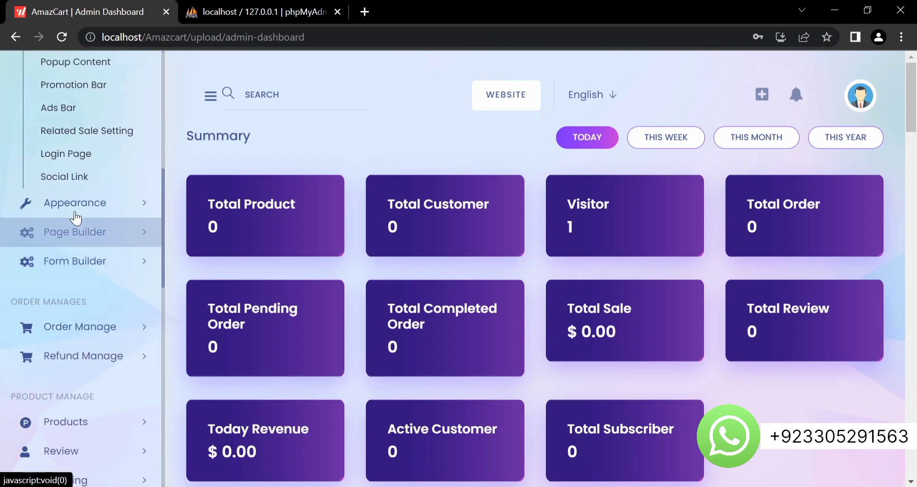
{"action": "left_click", "coordinate": [73, 202]}
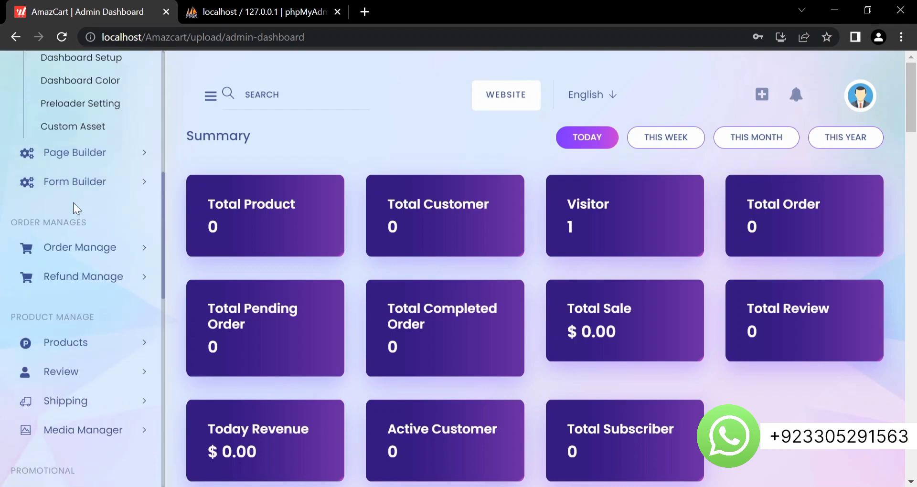
{"action": "scroll", "coordinate": [73, 202], "scroll_direction": "up", "scroll_amount": 4}
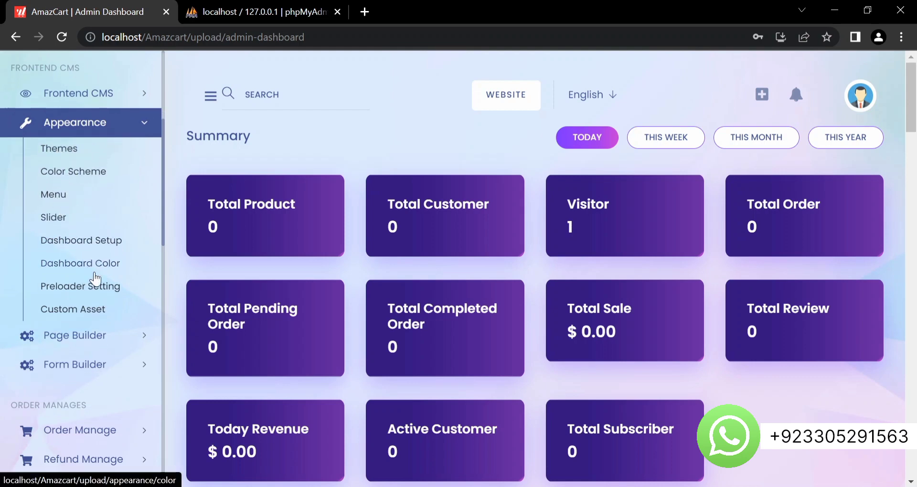
{"action": "scroll", "coordinate": [96, 277], "scroll_direction": "down", "scroll_amount": 6}
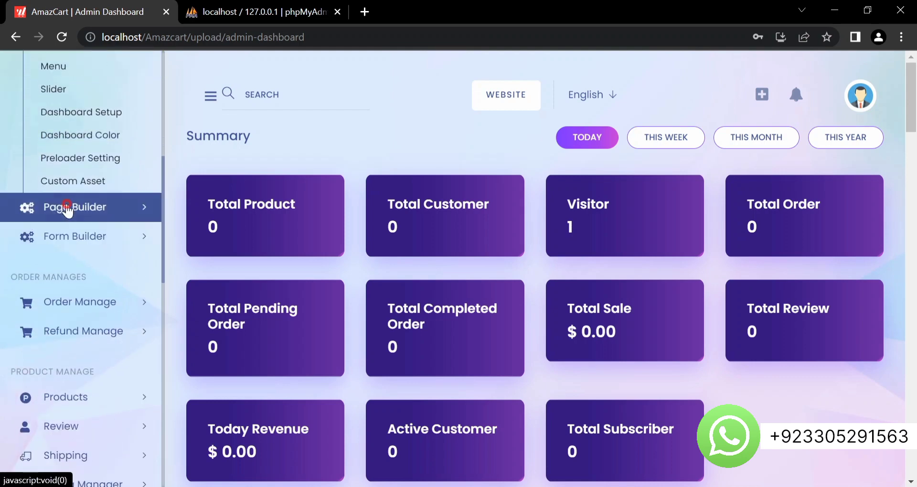
{"action": "scroll", "coordinate": [67, 204], "scroll_direction": "up", "scroll_amount": 3}
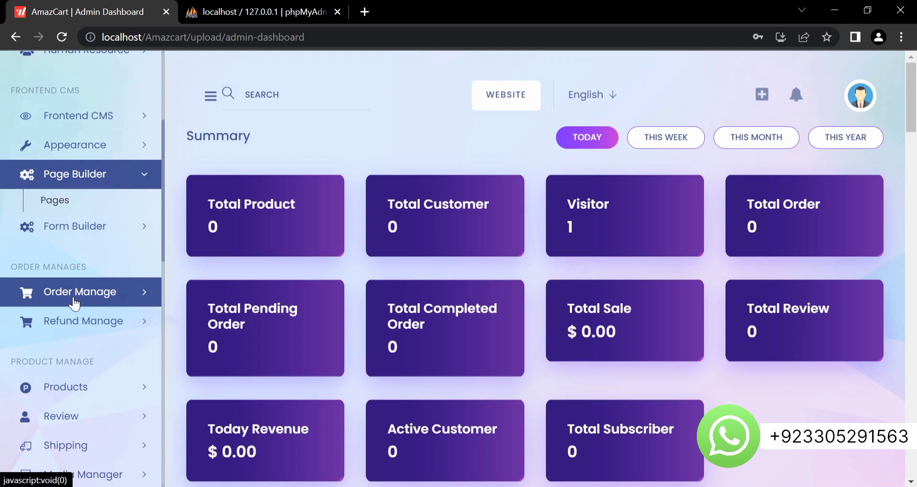
{"action": "scroll", "coordinate": [74, 300], "scroll_direction": "down", "scroll_amount": 2}
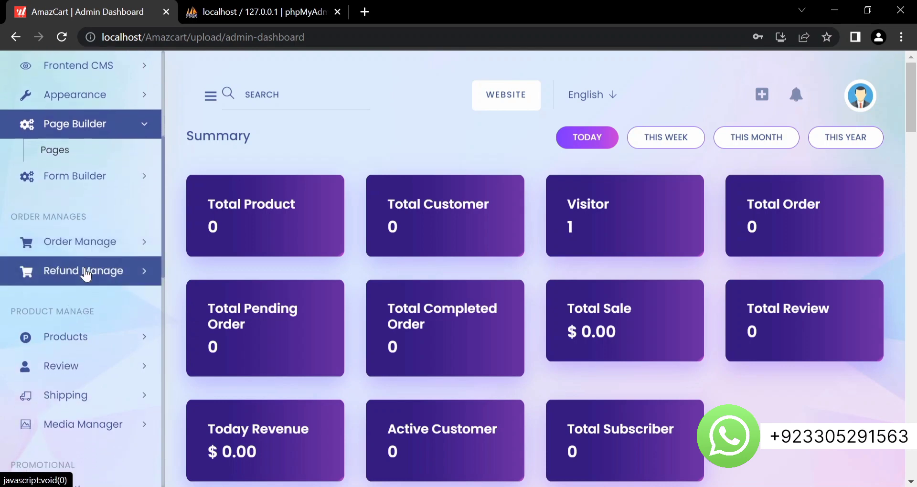
{"action": "scroll", "coordinate": [86, 275], "scroll_direction": "down", "scroll_amount": 1}
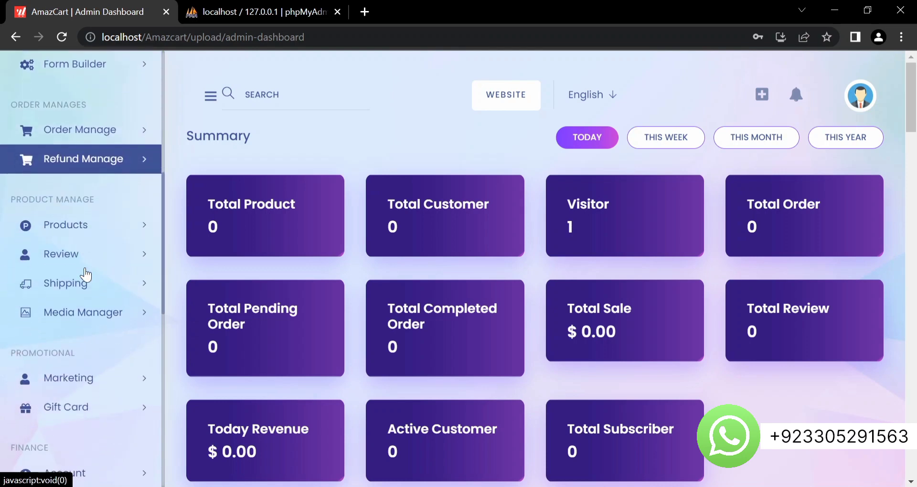
{"action": "left_click", "coordinate": [98, 233]}
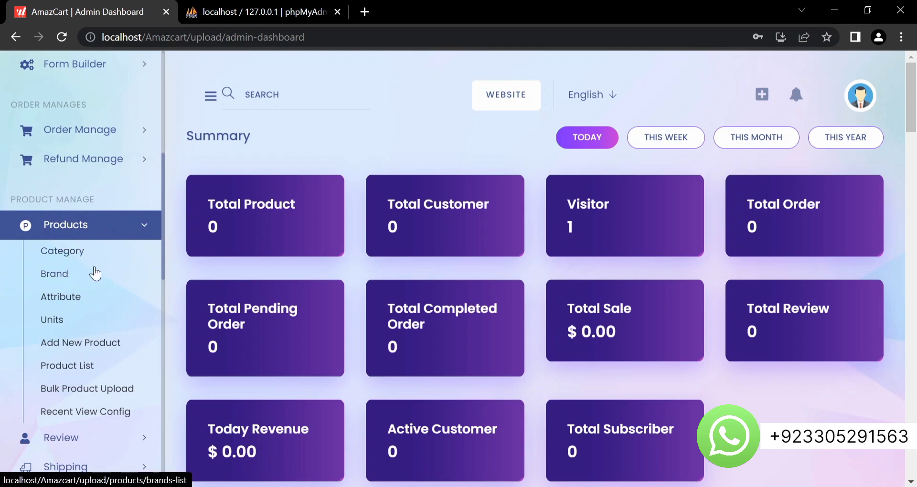
- Scroll down the sidebar and expand the Blog and Contact Request sections
{"action": "scroll", "coordinate": [76, 331], "scroll_direction": "down", "scroll_amount": 1}
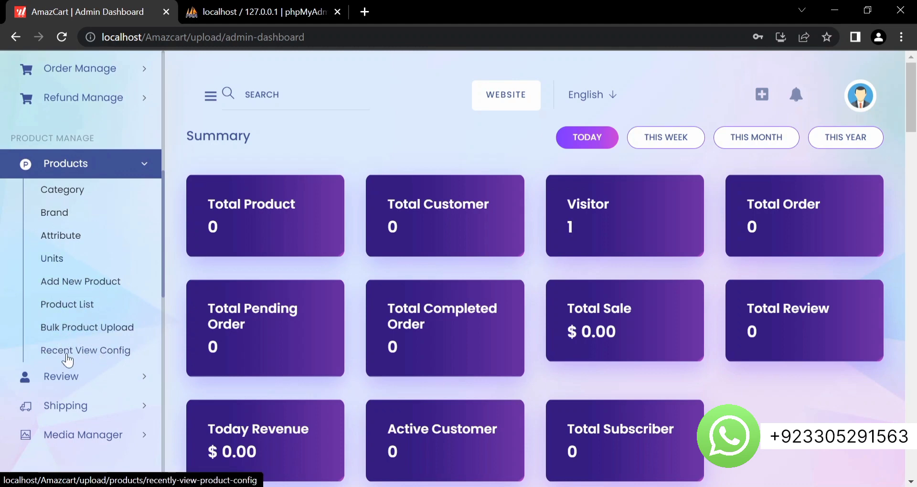
{"action": "scroll", "coordinate": [99, 364], "scroll_direction": "down", "scroll_amount": 4}
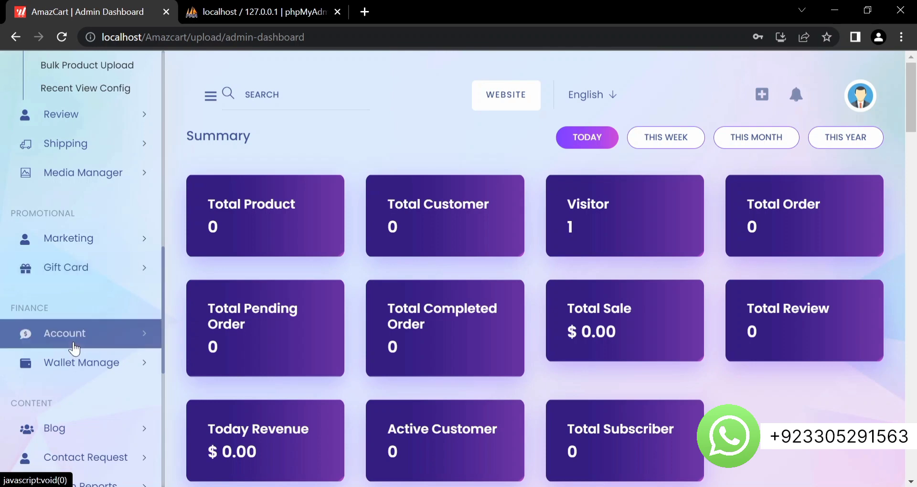
{"action": "scroll", "coordinate": [77, 334], "scroll_direction": "down", "scroll_amount": 1}
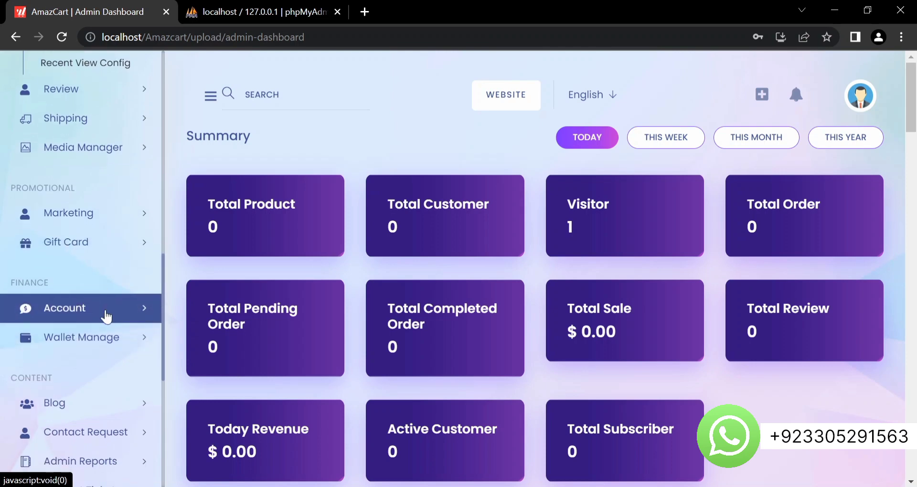
{"action": "scroll", "coordinate": [100, 301], "scroll_direction": "down", "scroll_amount": 1}
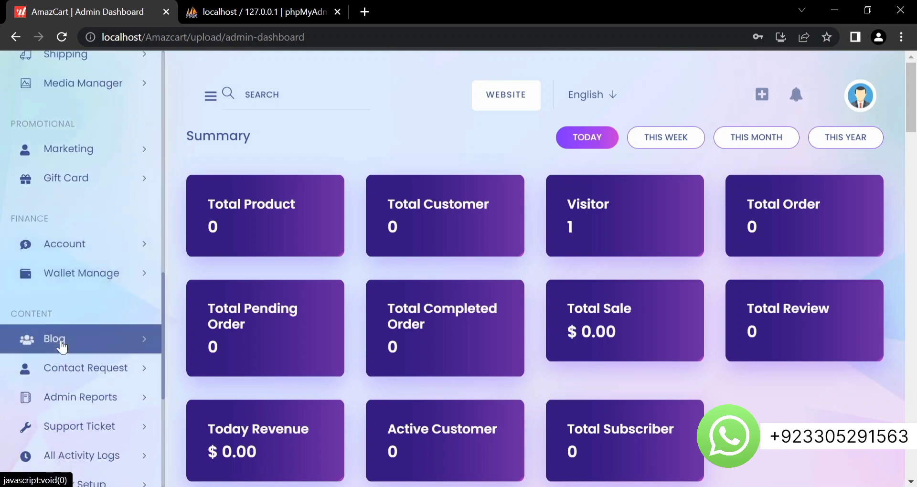
{"action": "scroll", "coordinate": [72, 334], "scroll_direction": "down", "scroll_amount": 2}
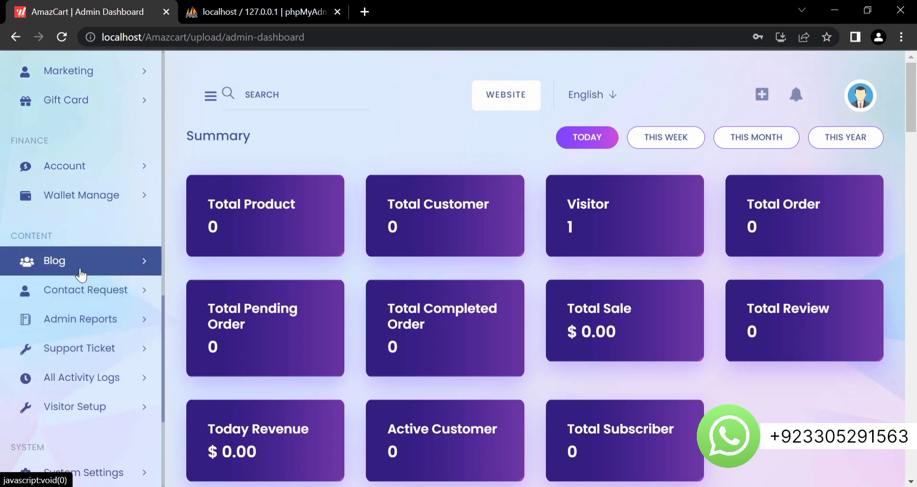
{"action": "left_click", "coordinate": [90, 263]}
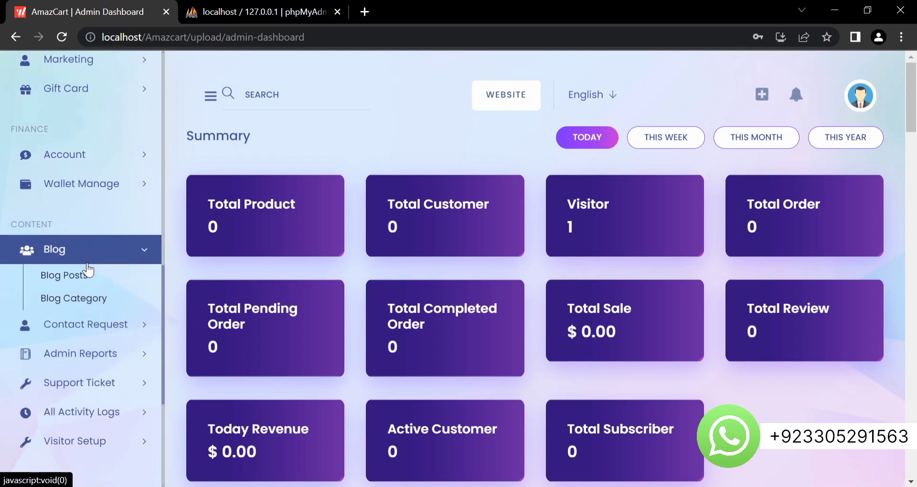
{"action": "left_click", "coordinate": [88, 327]}
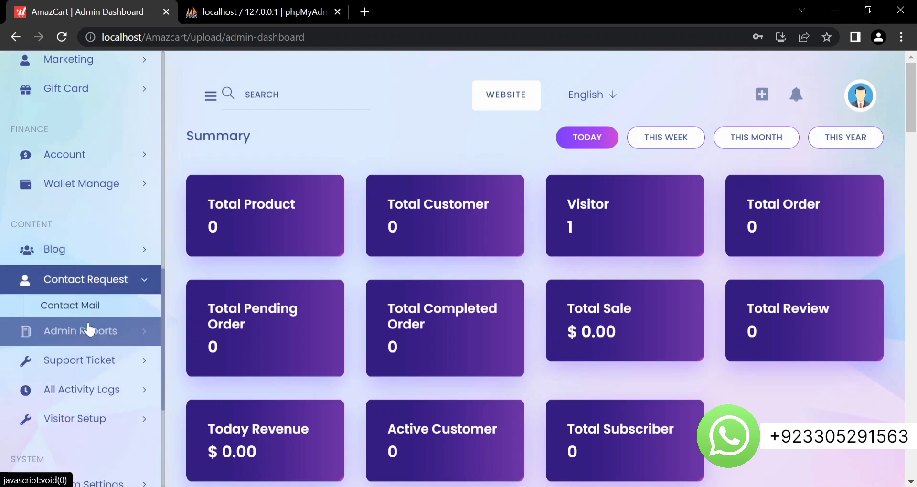
- Expand Admin Reports, then System Settings to list General Settings through Push Notification Setup
{"action": "left_click", "coordinate": [121, 330]}
{"action": "scroll", "coordinate": [121, 345], "scroll_direction": "down", "scroll_amount": 5}
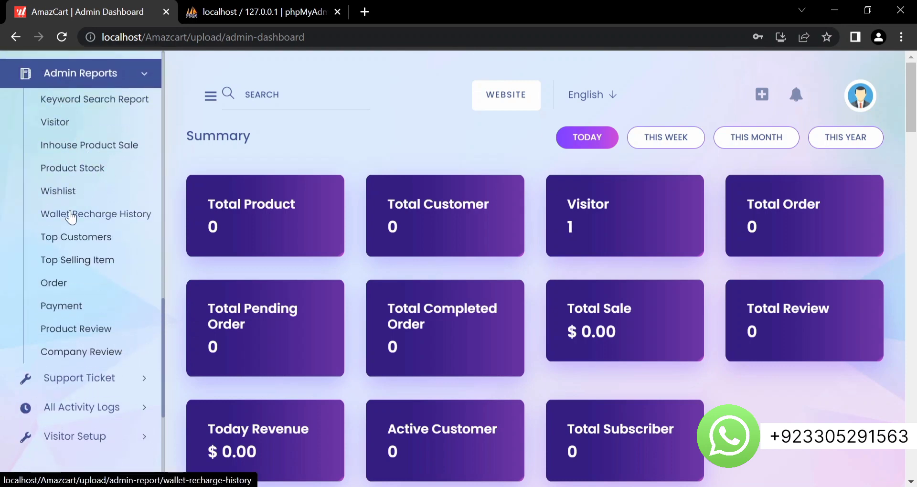
{"action": "scroll", "coordinate": [70, 213], "scroll_direction": "down", "scroll_amount": 5}
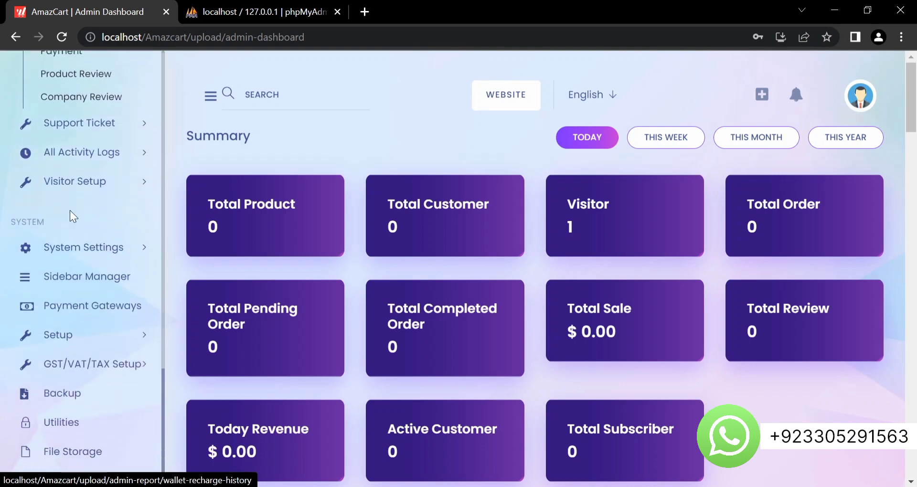
{"action": "scroll", "coordinate": [69, 210], "scroll_direction": "down", "scroll_amount": 2}
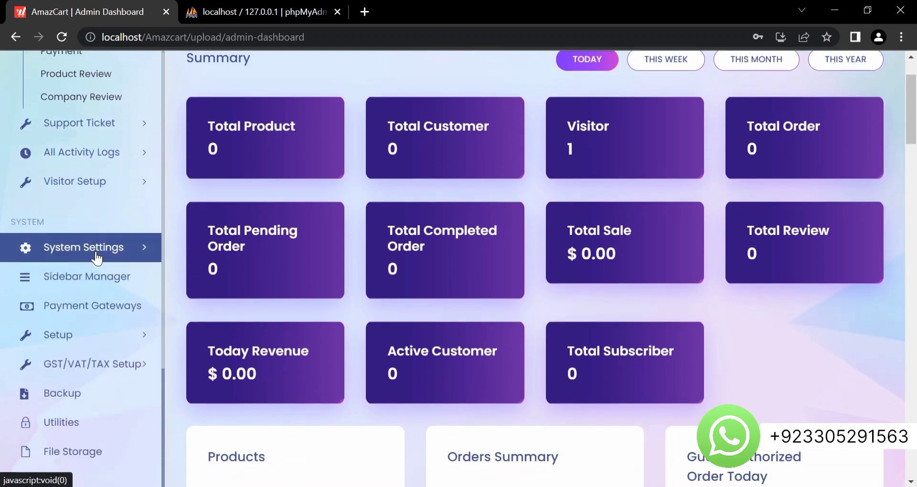
{"action": "left_click", "coordinate": [97, 258]}
{"action": "scroll", "coordinate": [97, 257], "scroll_direction": "up", "scroll_amount": 3}
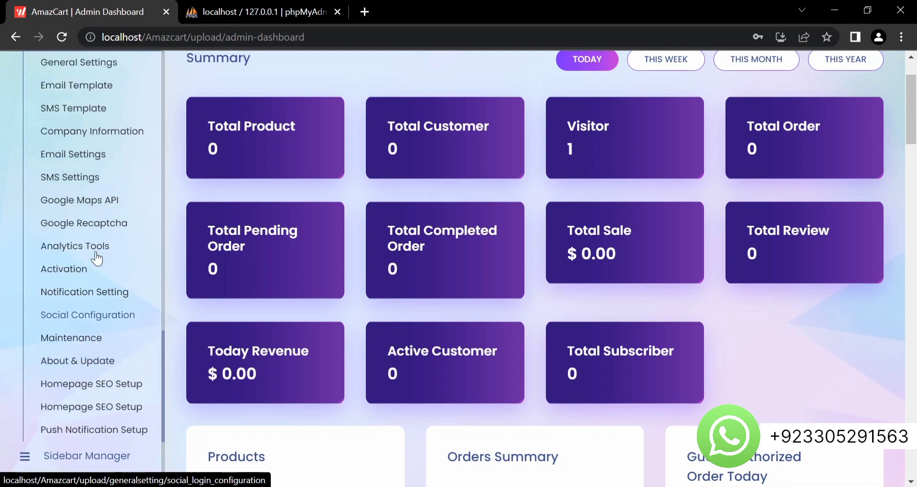